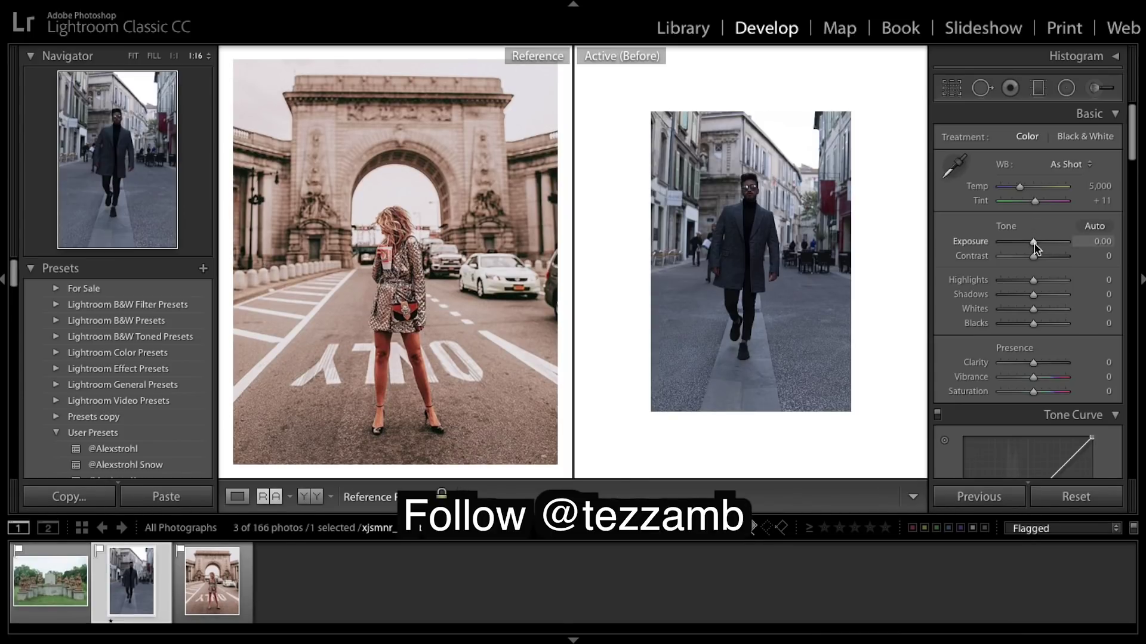
Set Temp to 6,356, Tint +5, Exposure +0.15, Contrast +60, Highlights +34, Shadows +100, Whites −70 and Blacks −70 for the street portrait
{"action": "left_click_drag", "start_coordinate": [1034, 244], "coordinate": [1038, 246]}
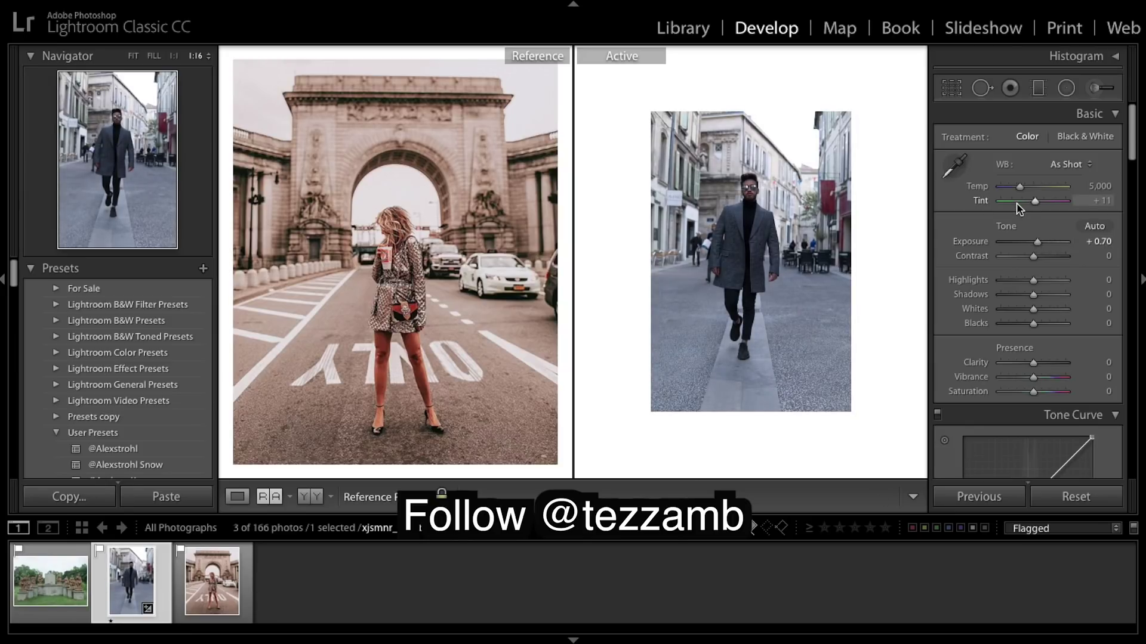
{"action": "left_click_drag", "start_coordinate": [1019, 187], "coordinate": [1034, 205]}
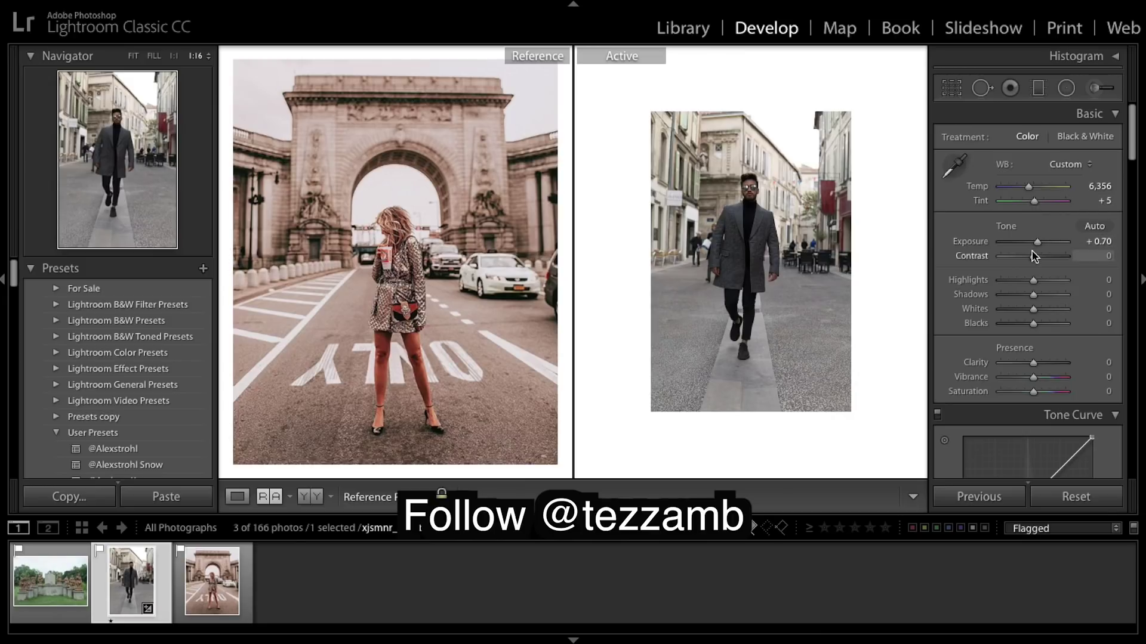
{"action": "left_click_drag", "start_coordinate": [1033, 256], "coordinate": [1083, 292]}
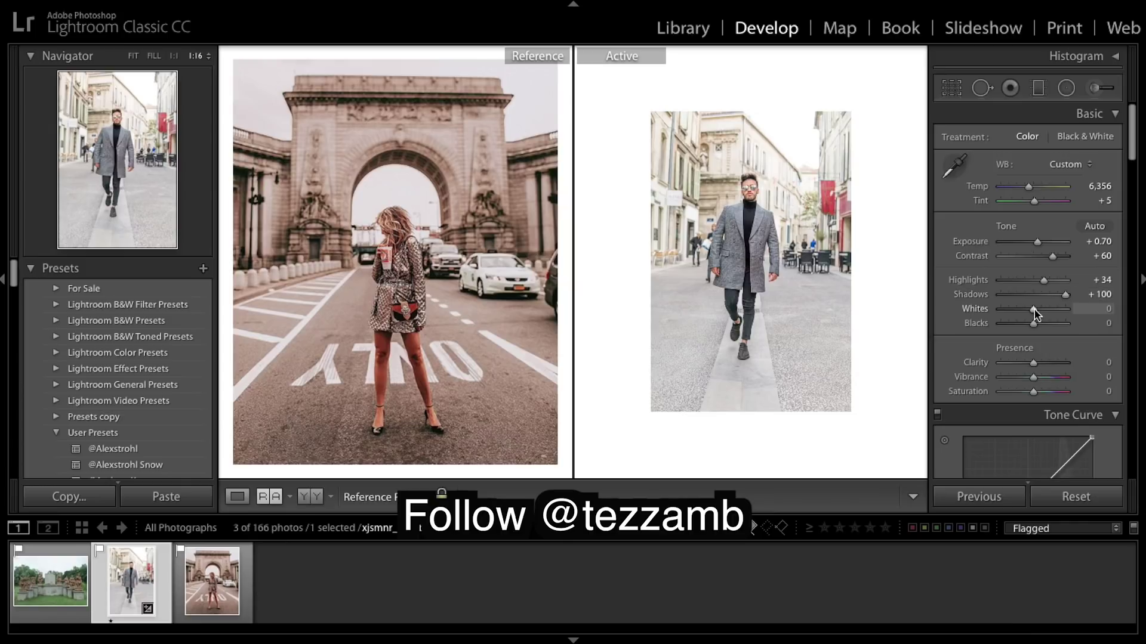
{"action": "mouse_move", "coordinate": [1033, 324]}
{"action": "left_mouse_down"}
{"action": "mouse_move", "coordinate": [1008, 327]}
{"action": "mouse_move", "coordinate": [1013, 313]}
{"action": "left_mouse_up"}
{"action": "left_click_drag", "start_coordinate": [1037, 242], "coordinate": [1034, 246]}
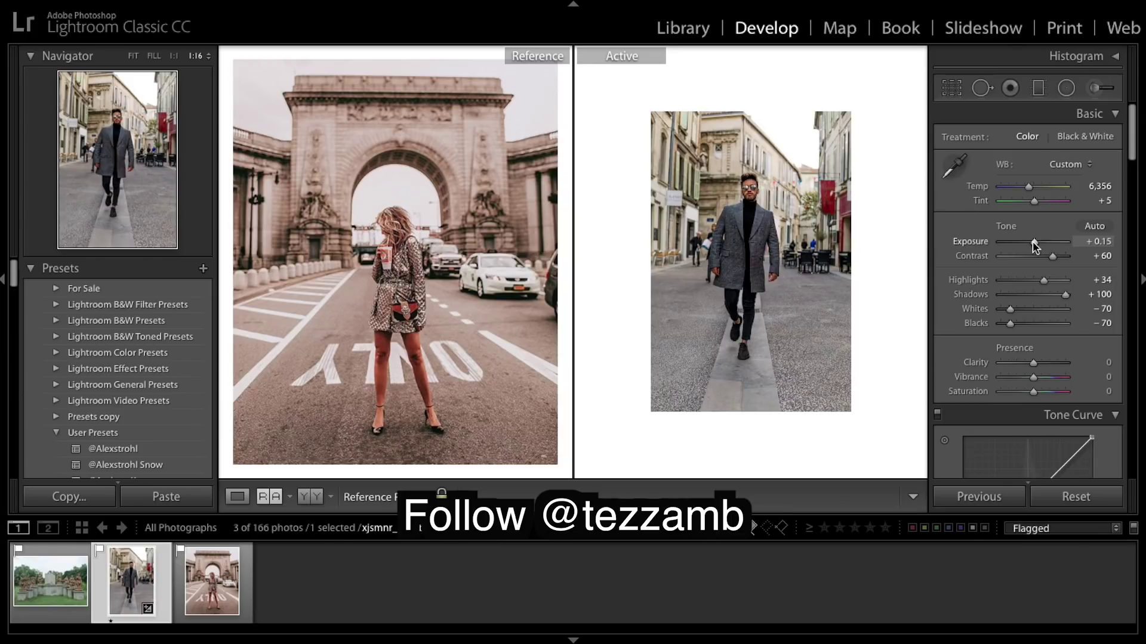
Lower the portrait's overall Saturation to −49 and raise Vibrance to +35
{"action": "scroll", "coordinate": [1069, 278], "scroll_direction": "down", "scroll_amount": 3}
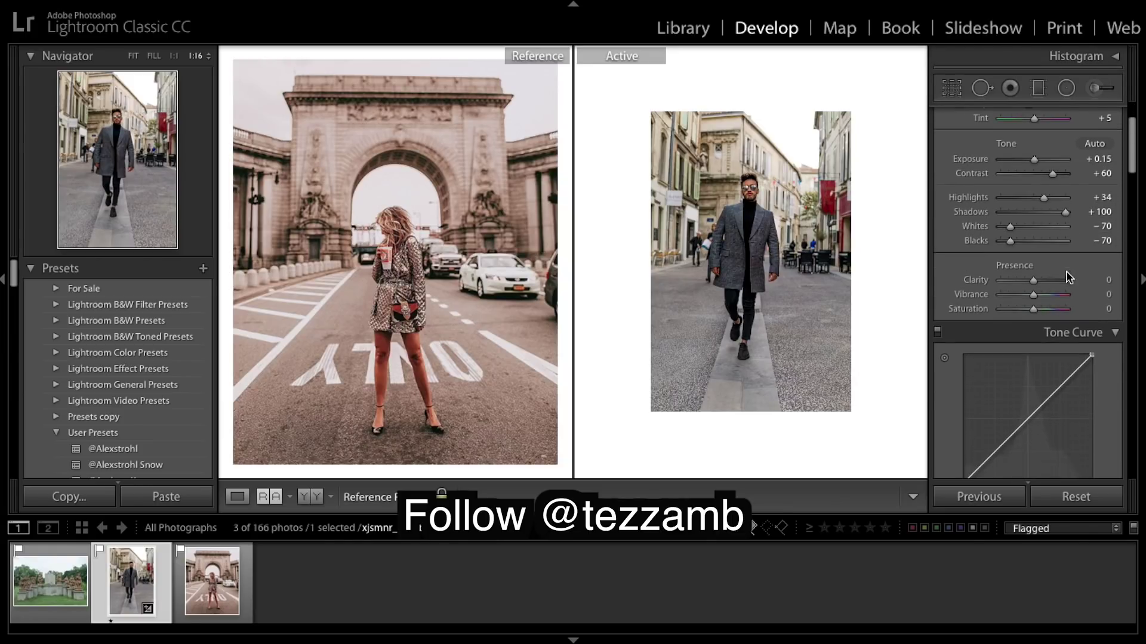
{"action": "left_click", "coordinate": [1018, 305]}
{"action": "left_click_drag", "start_coordinate": [1018, 304], "coordinate": [1017, 305]}
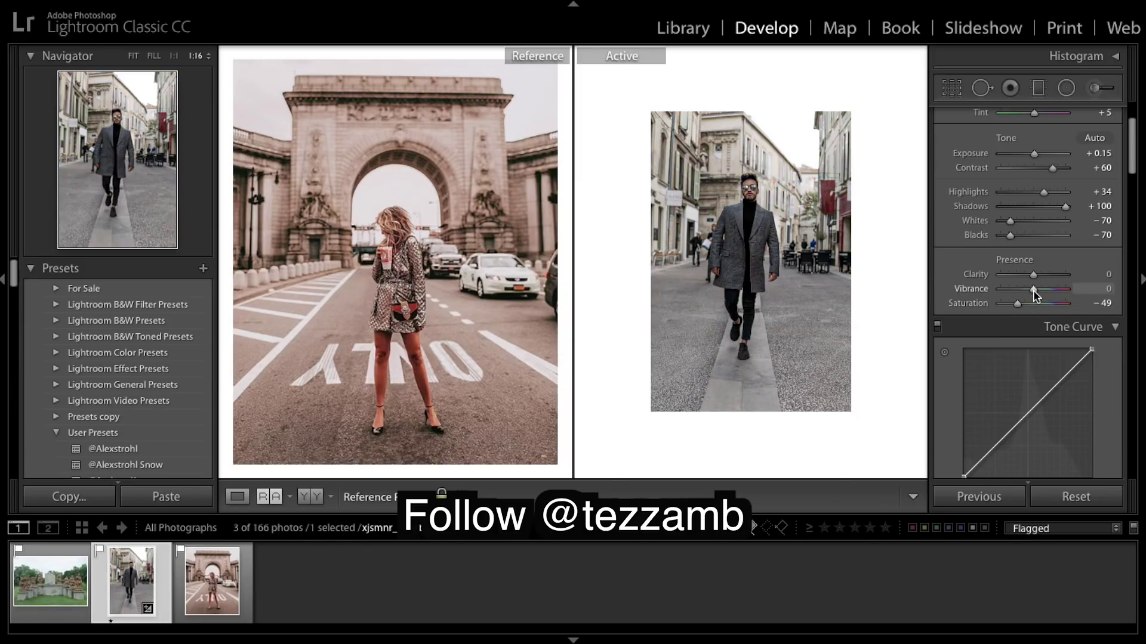
{"action": "left_click_drag", "start_coordinate": [1034, 294], "coordinate": [1047, 297]}
Add points along the RGB tone curve and shape a soft S-curve with lifted blacks and lowered whites
{"action": "scroll", "coordinate": [1068, 281], "scroll_direction": "down", "scroll_amount": 4}
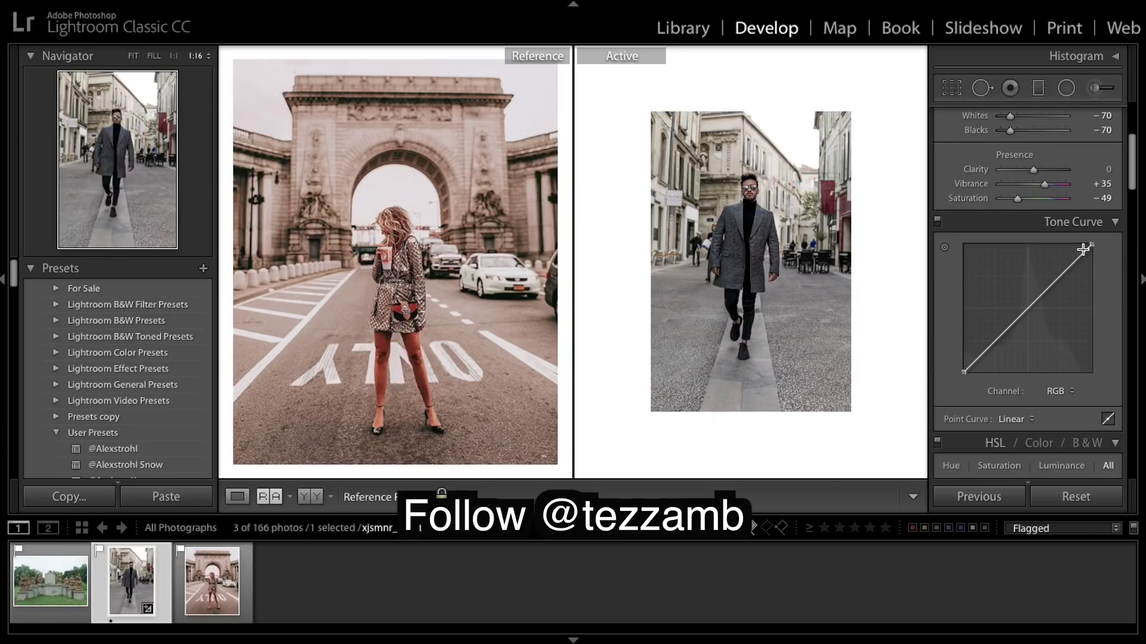
{"action": "scroll", "coordinate": [1081, 262], "scroll_direction": "down", "scroll_amount": 1}
{"action": "left_click", "coordinate": [1060, 256]}
{"action": "left_click_drag", "start_coordinate": [1091, 226], "coordinate": [1092, 243]}
{"action": "left_click", "coordinate": [1025, 287]}
{"action": "left_click", "coordinate": [1002, 313]}
{"action": "left_click", "coordinate": [982, 337]}
{"action": "left_click_drag", "start_coordinate": [963, 352], "coordinate": [1005, 316]}
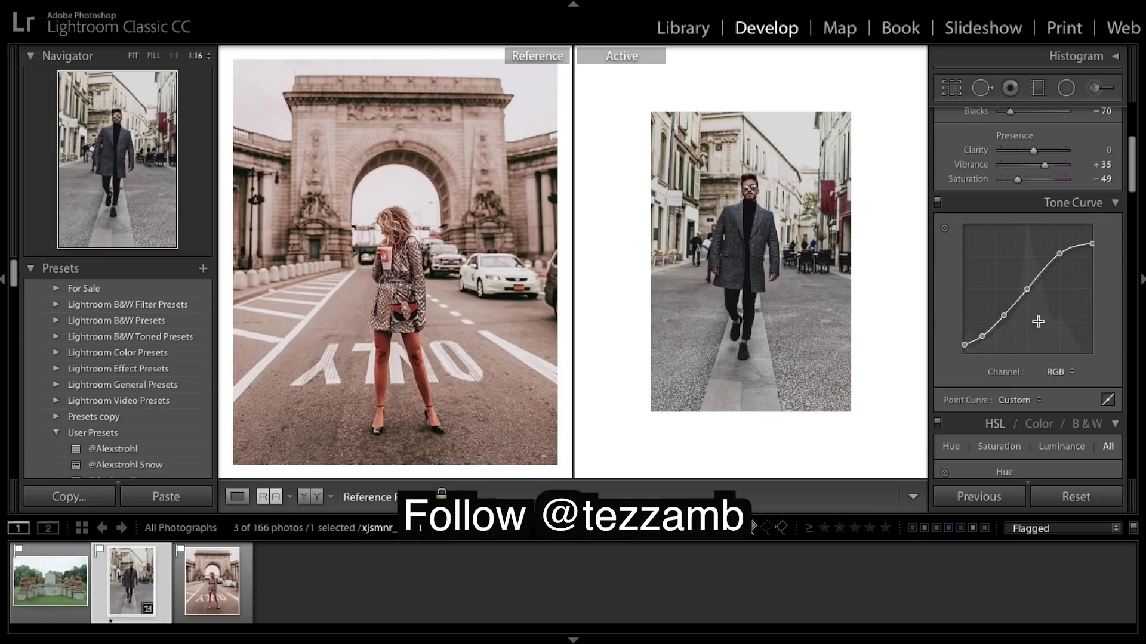
{"action": "left_click_drag", "start_coordinate": [1059, 255], "coordinate": [1060, 257]}
Set the Red hue to −8 in the HSL adjustments
{"action": "scroll", "coordinate": [1106, 256], "scroll_direction": "down", "scroll_amount": 10}
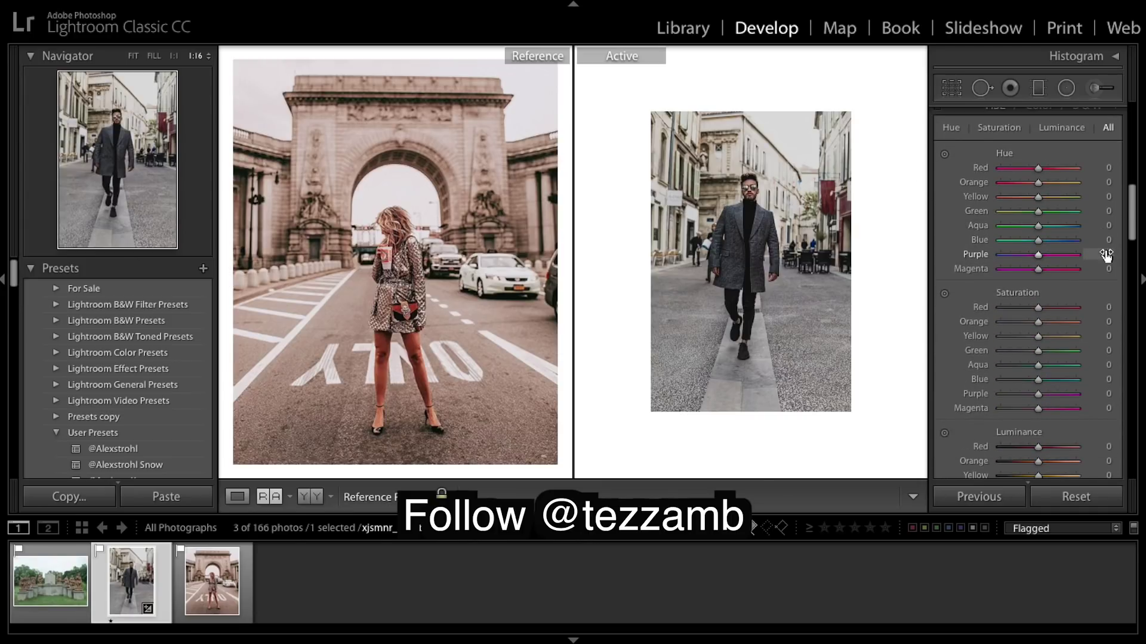
{"action": "scroll", "coordinate": [1105, 256], "scroll_direction": "down", "scroll_amount": 1}
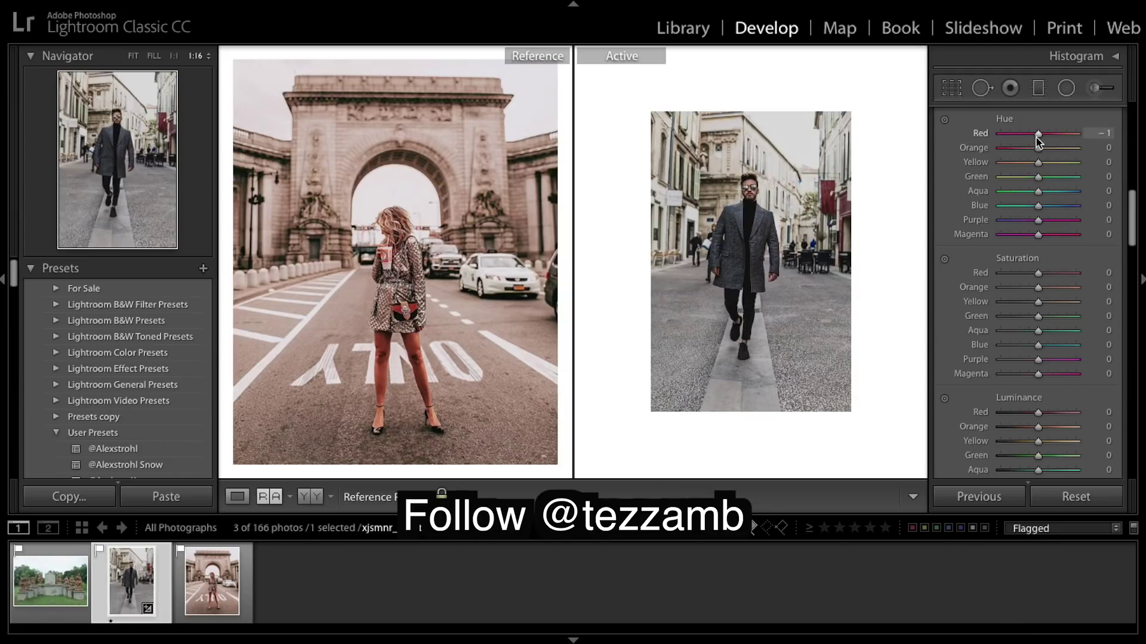
{"action": "left_click_drag", "start_coordinate": [1035, 136], "coordinate": [1033, 137]}
Lower the Blue Primary hue and saturation in the camera calibration settings
{"action": "scroll", "coordinate": [1017, 338], "scroll_direction": "down", "scroll_amount": 10}
{"action": "scroll", "coordinate": [1019, 342], "scroll_direction": "up", "scroll_amount": 1}
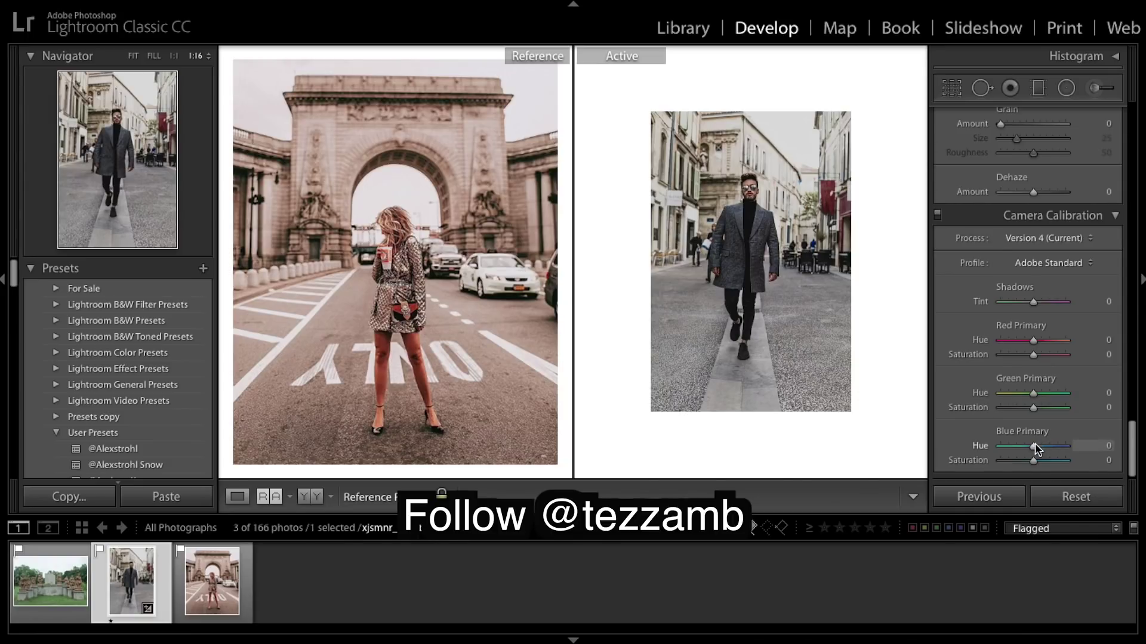
{"action": "left_click_drag", "start_coordinate": [1035, 449], "coordinate": [1021, 449]}
{"action": "left_click_drag", "start_coordinate": [1020, 447], "coordinate": [1024, 461]}
Set the HSL hues to Orange −45, Yellow −100, Green −50 and Blue −39
{"action": "scroll", "coordinate": [1072, 370], "scroll_direction": "up", "scroll_amount": 15}
{"action": "scroll", "coordinate": [1073, 370], "scroll_direction": "up", "scroll_amount": 12}
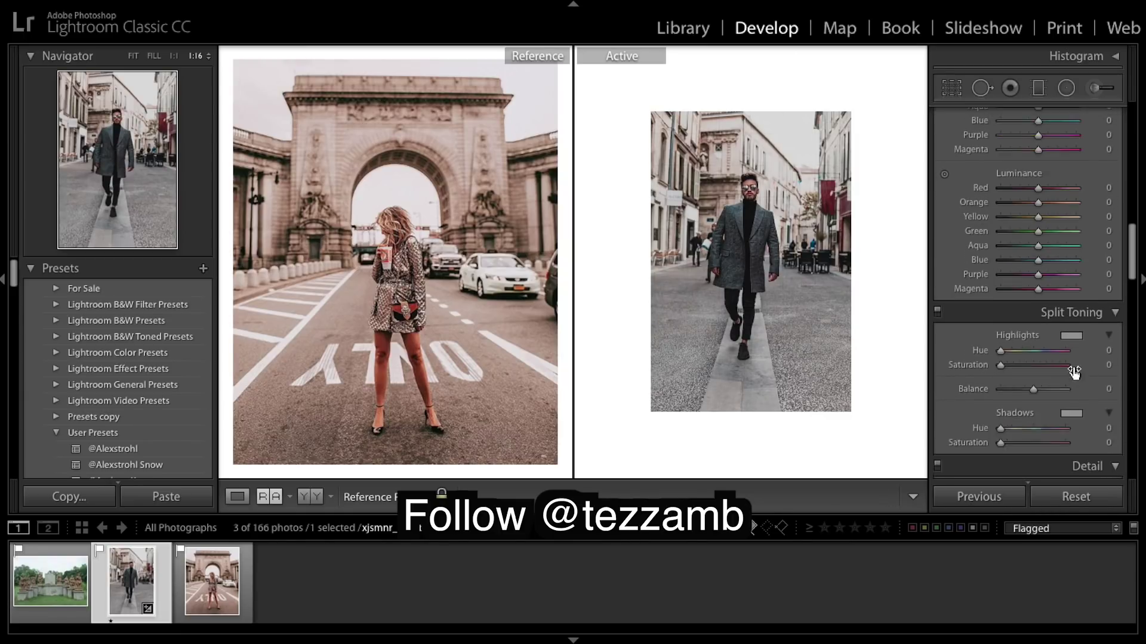
{"action": "scroll", "coordinate": [1072, 372], "scroll_direction": "down", "scroll_amount": 6}
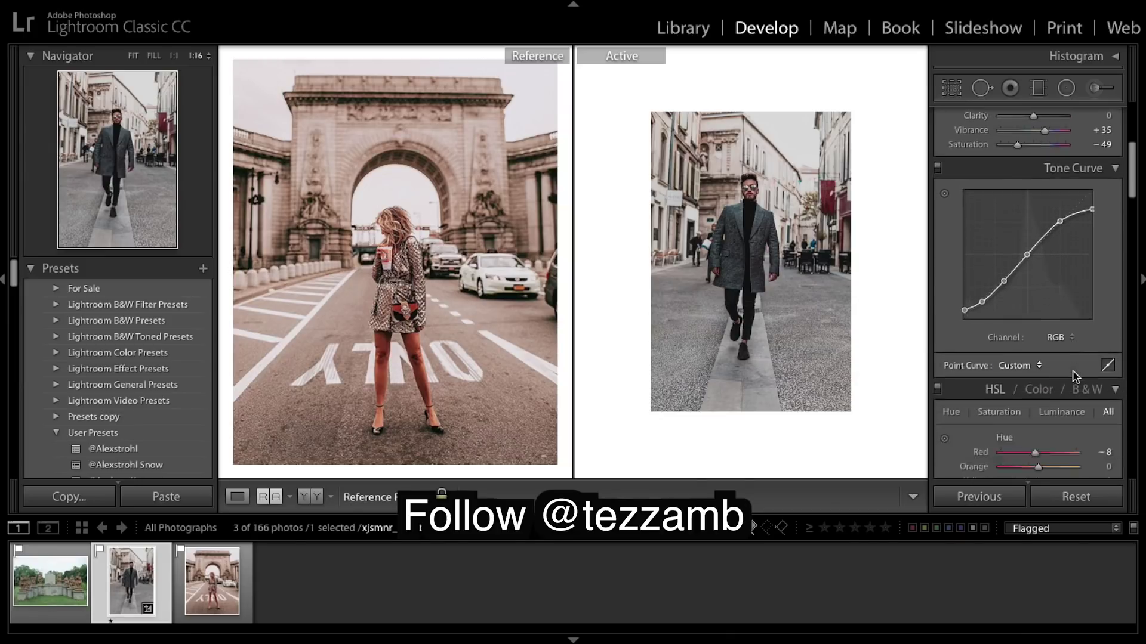
{"action": "scroll", "coordinate": [1072, 371], "scroll_direction": "up", "scroll_amount": 1}
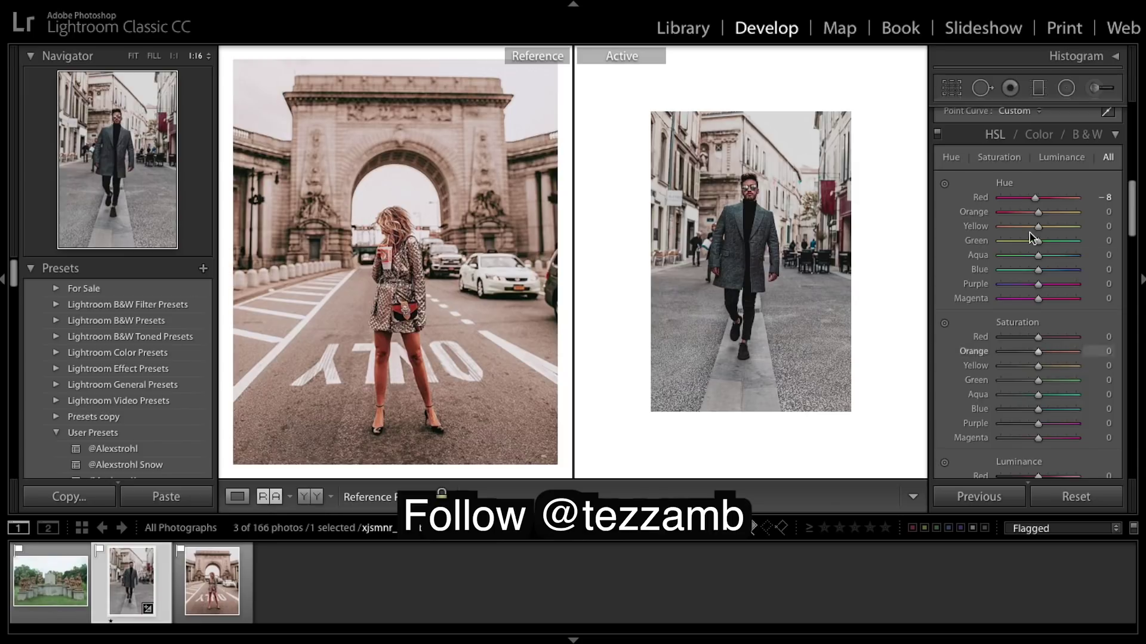
{"action": "left_click_drag", "start_coordinate": [1040, 210], "coordinate": [1024, 218]}
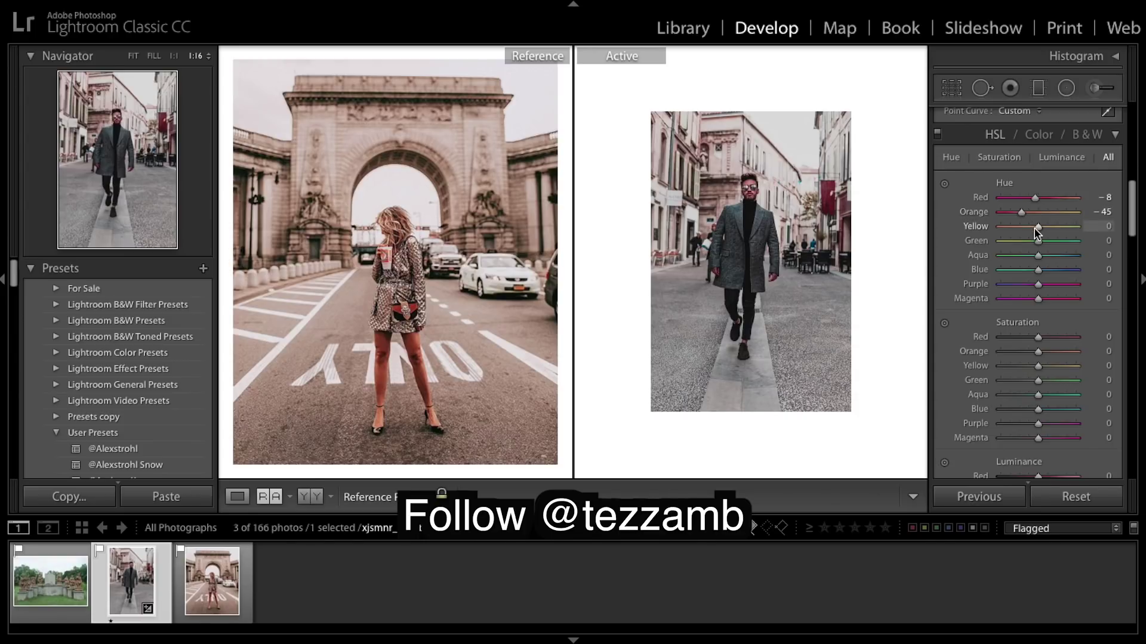
{"action": "left_click_drag", "start_coordinate": [1036, 231], "coordinate": [994, 233]}
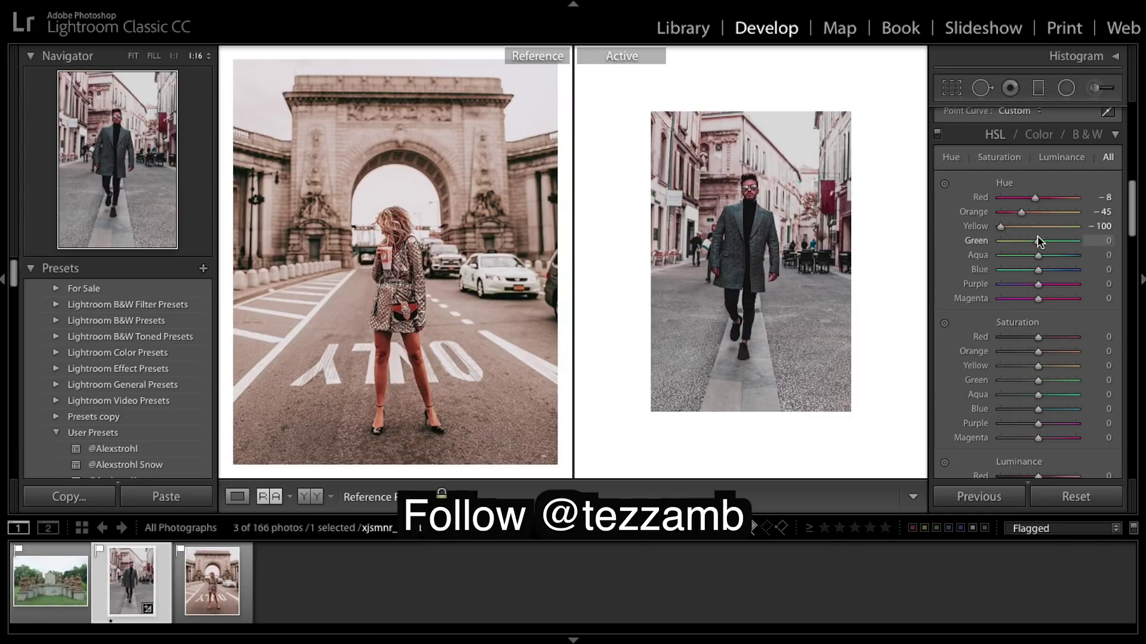
{"action": "left_click_drag", "start_coordinate": [1039, 242], "coordinate": [1019, 250]}
{"action": "left_click_drag", "start_coordinate": [1019, 249], "coordinate": [1020, 250]}
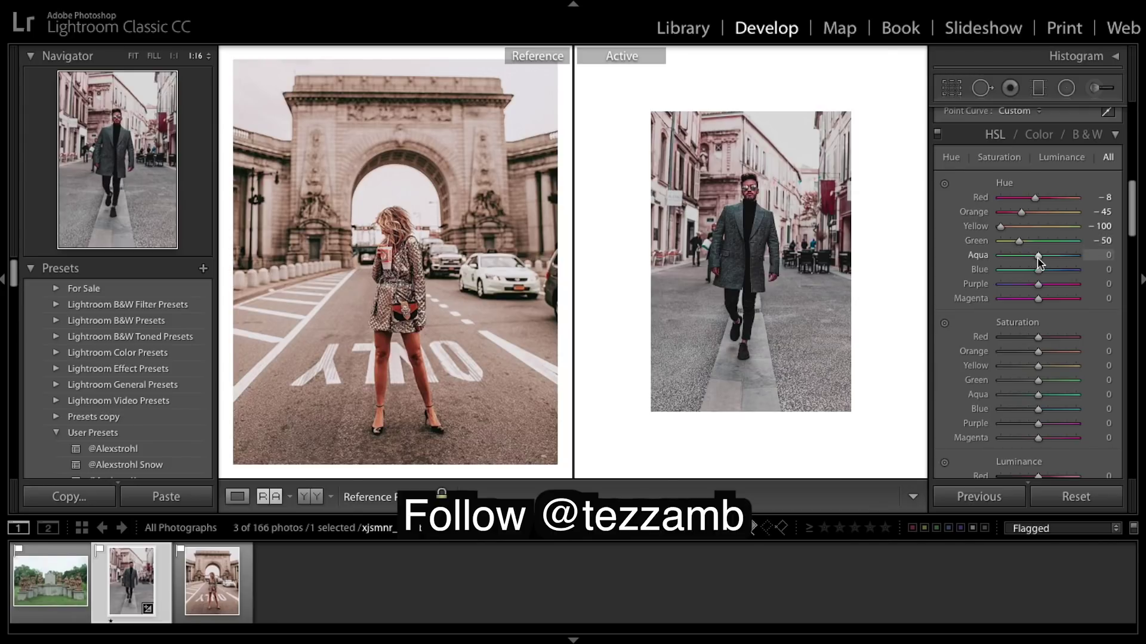
{"action": "left_click_drag", "start_coordinate": [1038, 272], "coordinate": [1027, 275]}
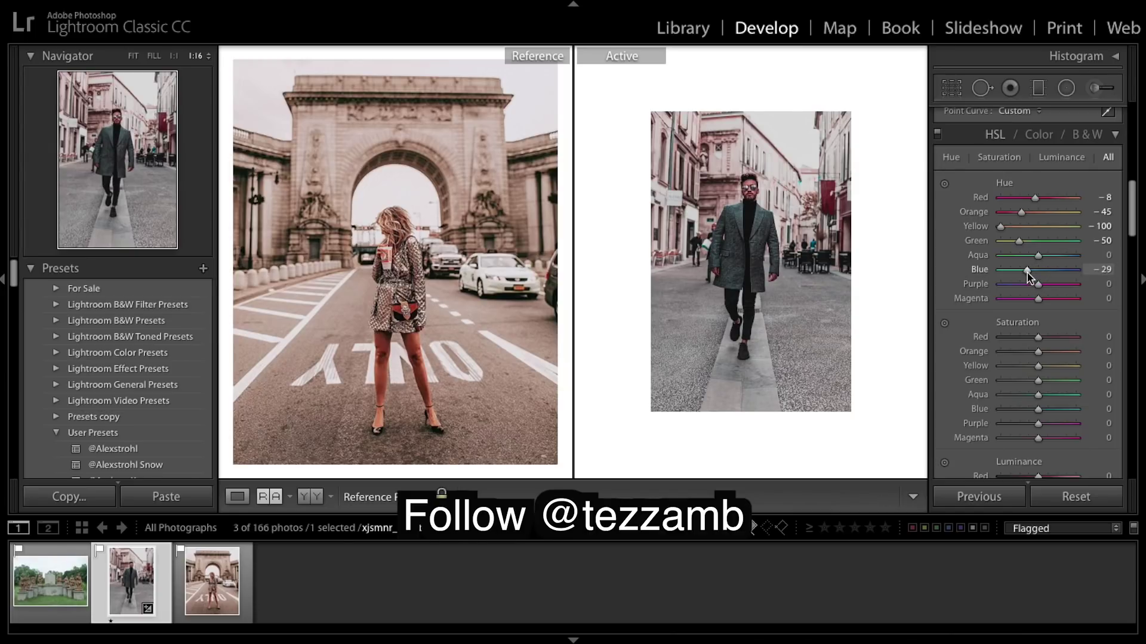
{"action": "left_click_drag", "start_coordinate": [1028, 278], "coordinate": [1022, 273]}
Set the HSL saturation to Orange −25, Yellow −32, Green −78 and Blue −59
{"action": "scroll", "coordinate": [1038, 337], "scroll_direction": "down", "scroll_amount": 1}
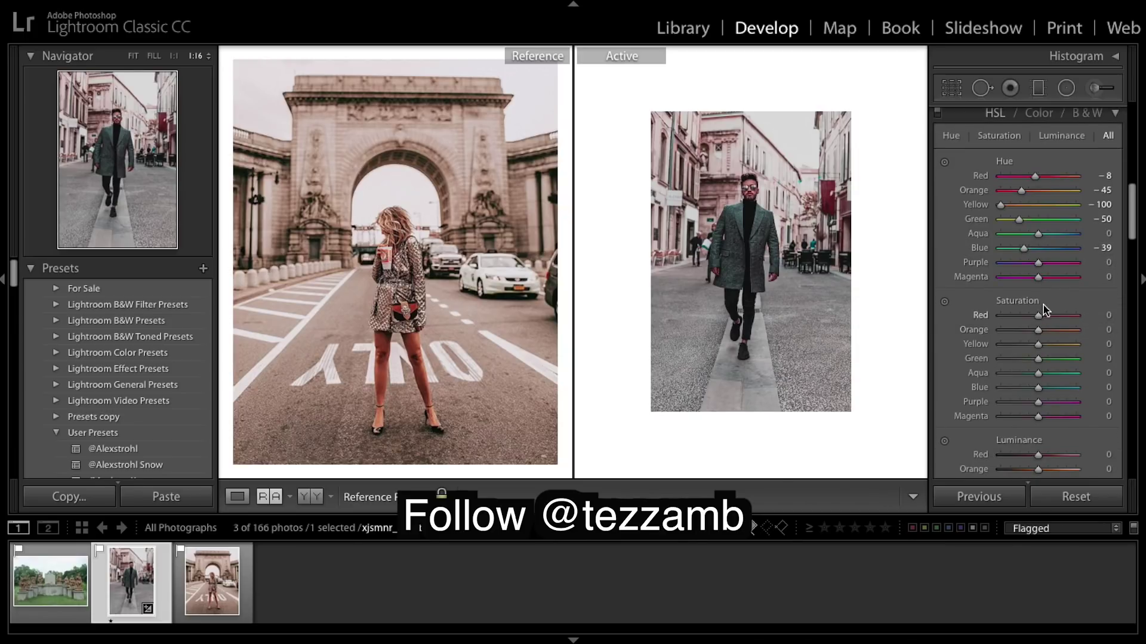
{"action": "left_click_drag", "start_coordinate": [1038, 333], "coordinate": [1028, 330]}
{"action": "left_click_drag", "start_coordinate": [1037, 346], "coordinate": [1026, 348]}
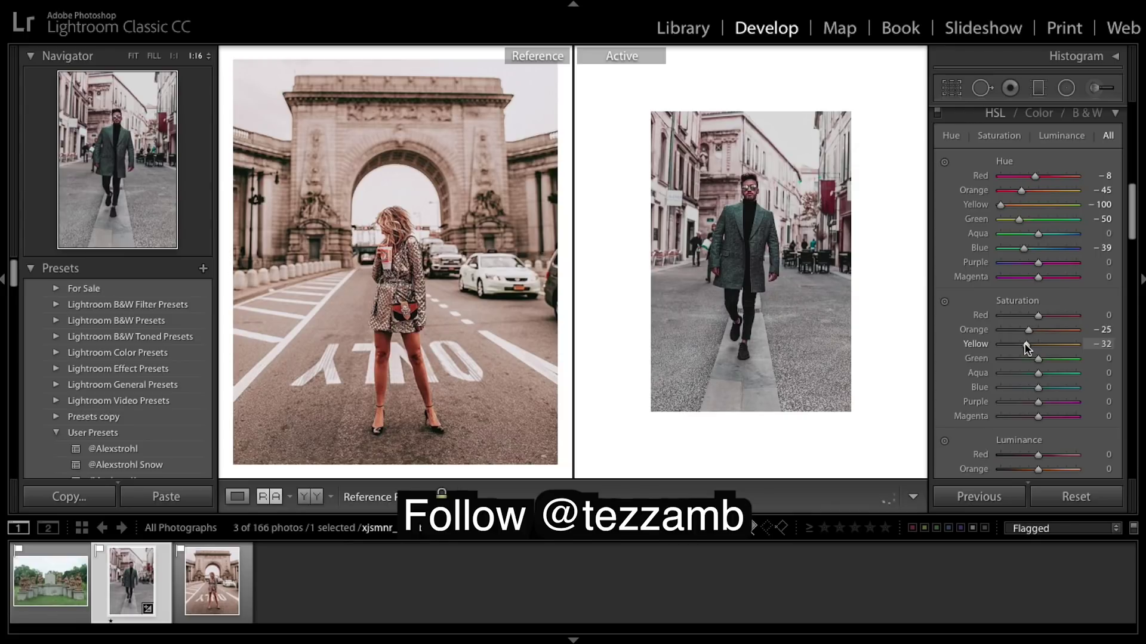
{"action": "left_click_drag", "start_coordinate": [1038, 360], "coordinate": [1006, 364]}
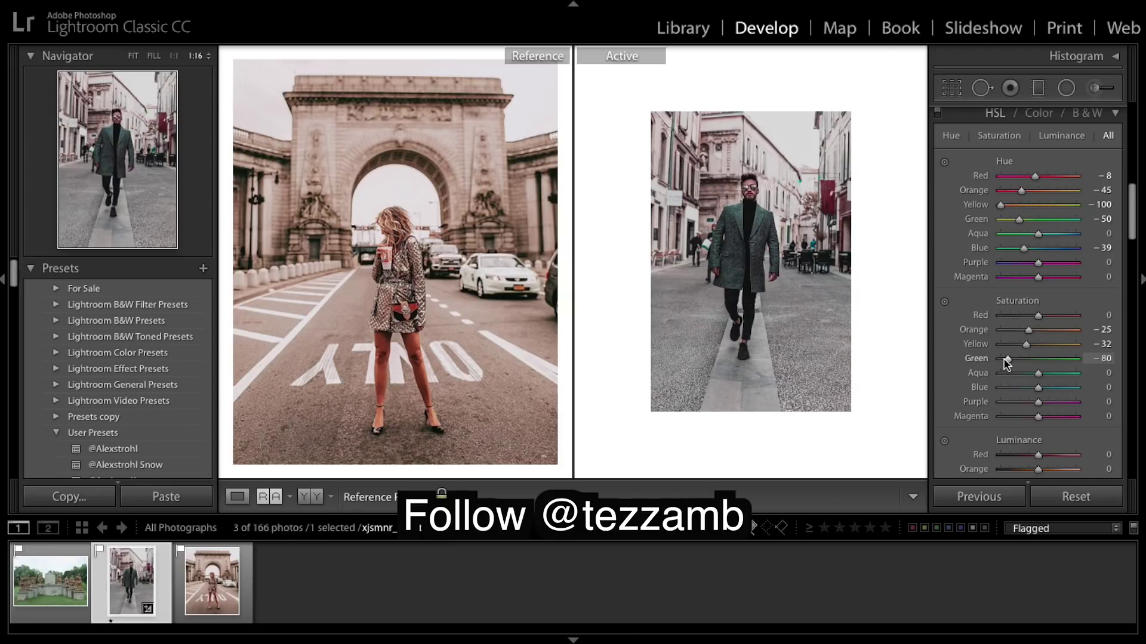
{"action": "left_click_drag", "start_coordinate": [1005, 361], "coordinate": [1008, 365]}
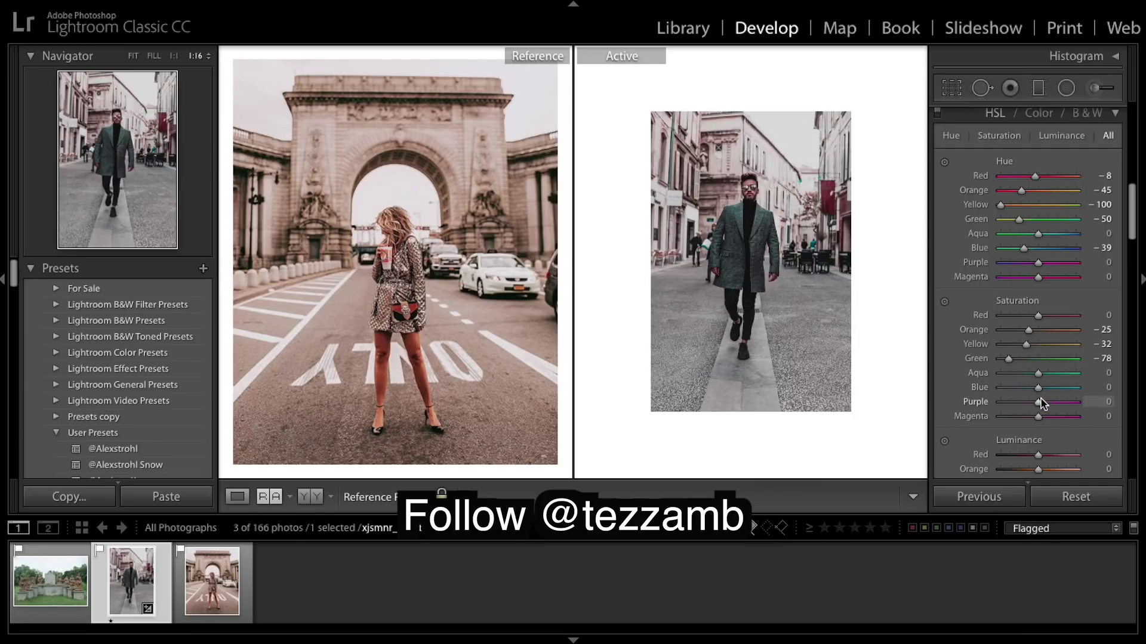
{"action": "left_click_drag", "start_coordinate": [1039, 394], "coordinate": [1016, 393]}
Set the HSL luminance to Red −26, Orange −25, Yellow +71, Green +33, Aqua +84 and Blue +47
{"action": "scroll", "coordinate": [1037, 394], "scroll_direction": "down", "scroll_amount": 1}
{"action": "scroll", "coordinate": [1037, 390], "scroll_direction": "down", "scroll_amount": 4}
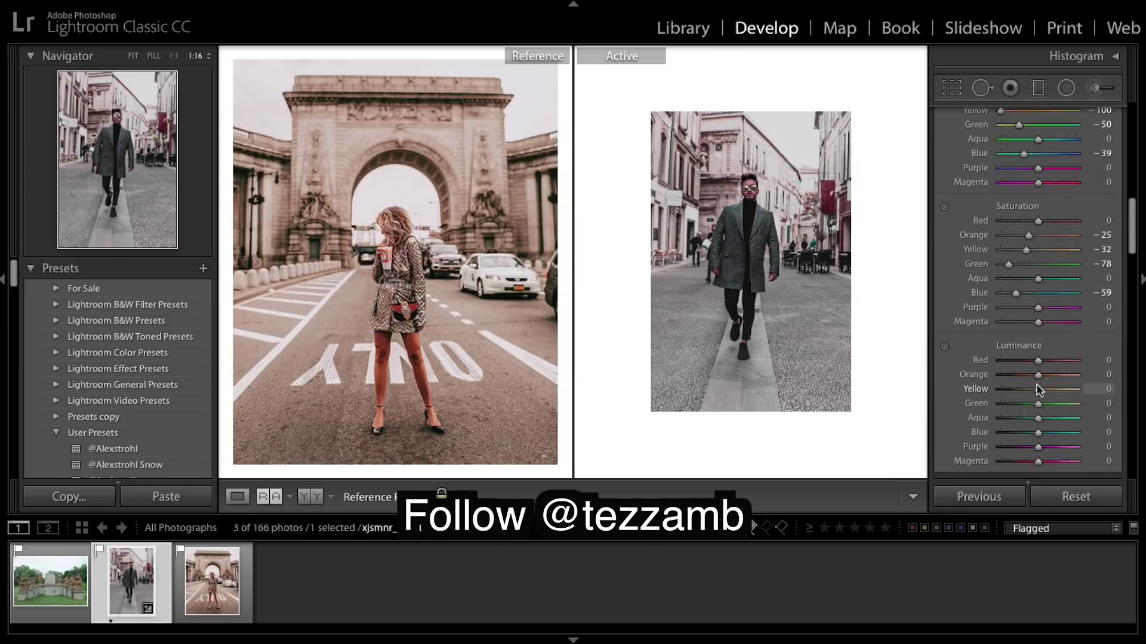
{"action": "left_click_drag", "start_coordinate": [1039, 344], "coordinate": [1027, 340]}
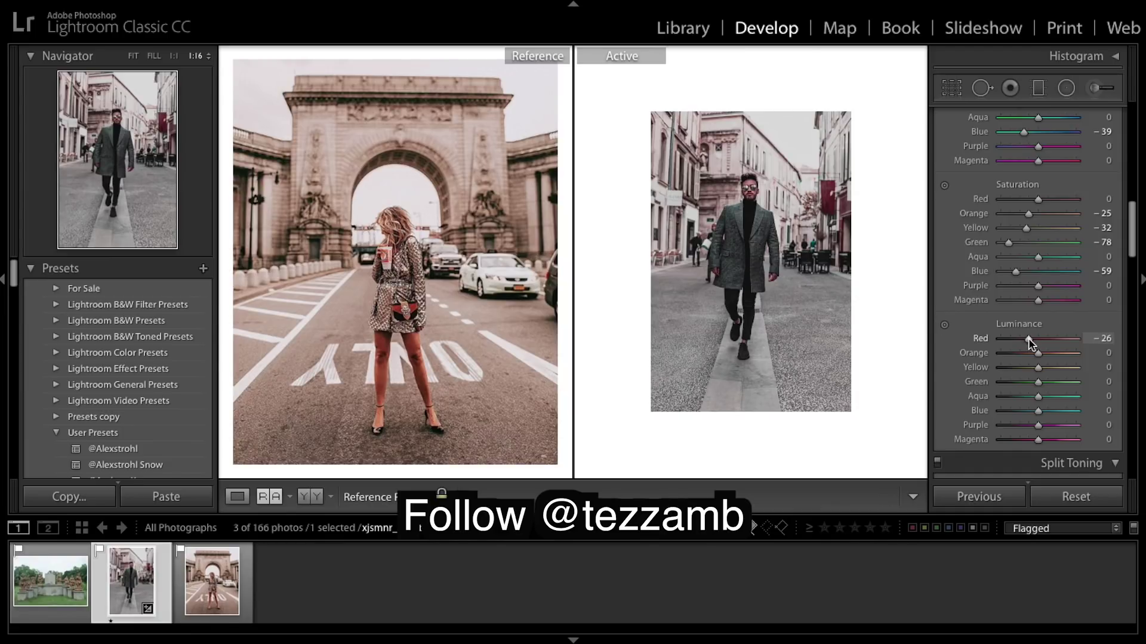
{"action": "left_click_drag", "start_coordinate": [1038, 354], "coordinate": [1032, 355]}
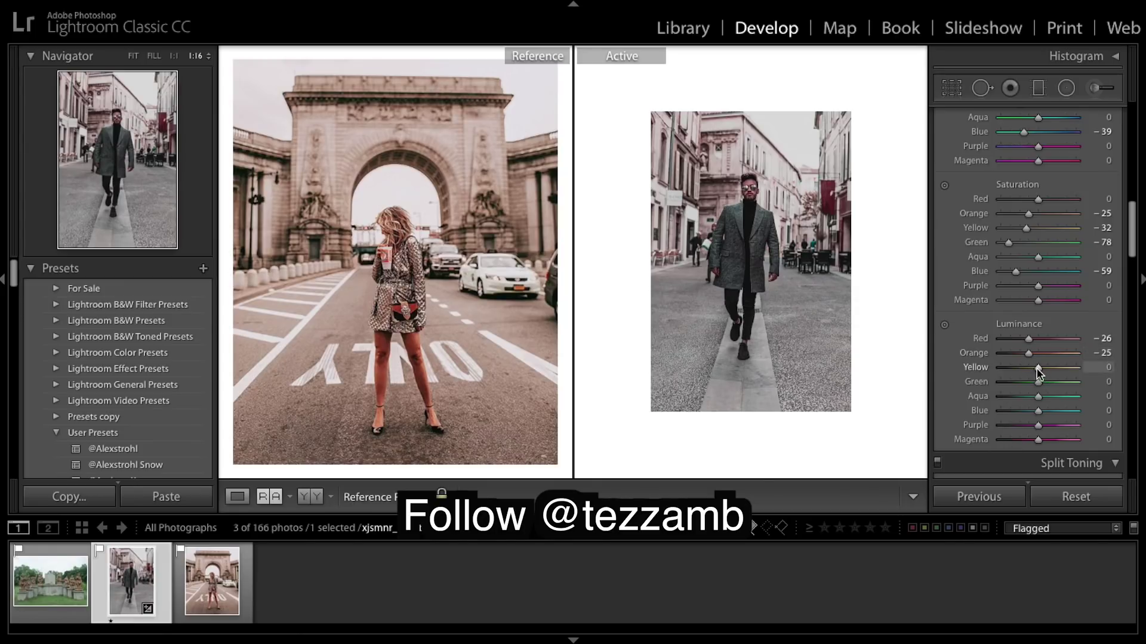
{"action": "left_click_drag", "start_coordinate": [1038, 371], "coordinate": [1061, 370]}
{"action": "left_click_drag", "start_coordinate": [1059, 368], "coordinate": [1066, 368]}
{"action": "left_click_drag", "start_coordinate": [1039, 384], "coordinate": [1054, 385]}
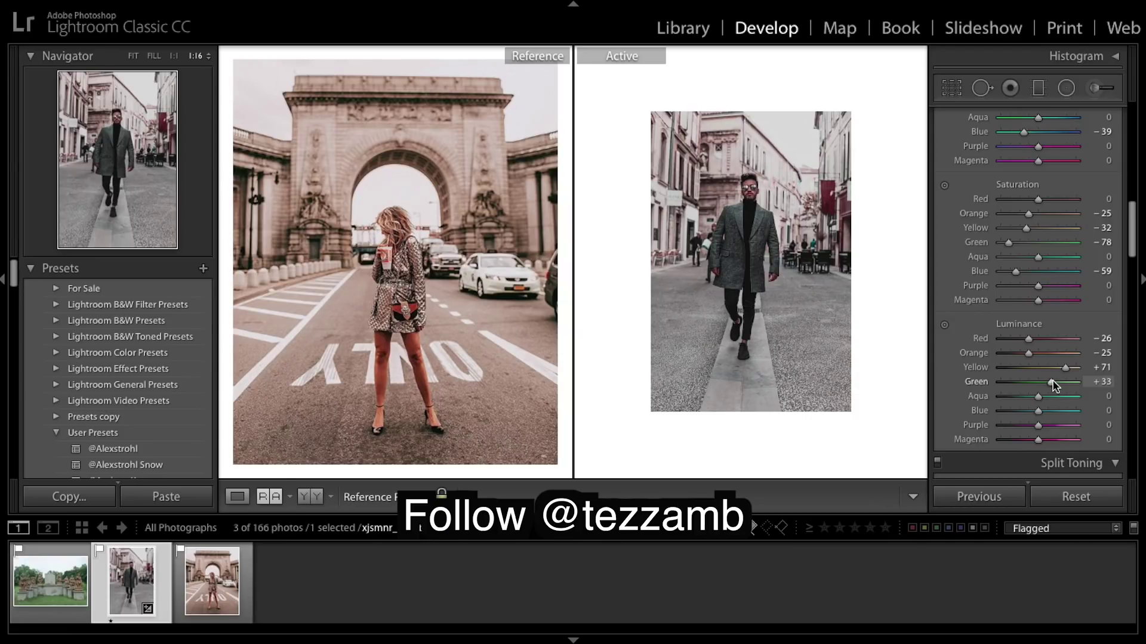
{"action": "scroll", "coordinate": [1045, 413], "scroll_direction": "down", "scroll_amount": 3}
{"action": "scroll", "coordinate": [1045, 413], "scroll_direction": "down", "scroll_amount": 2}
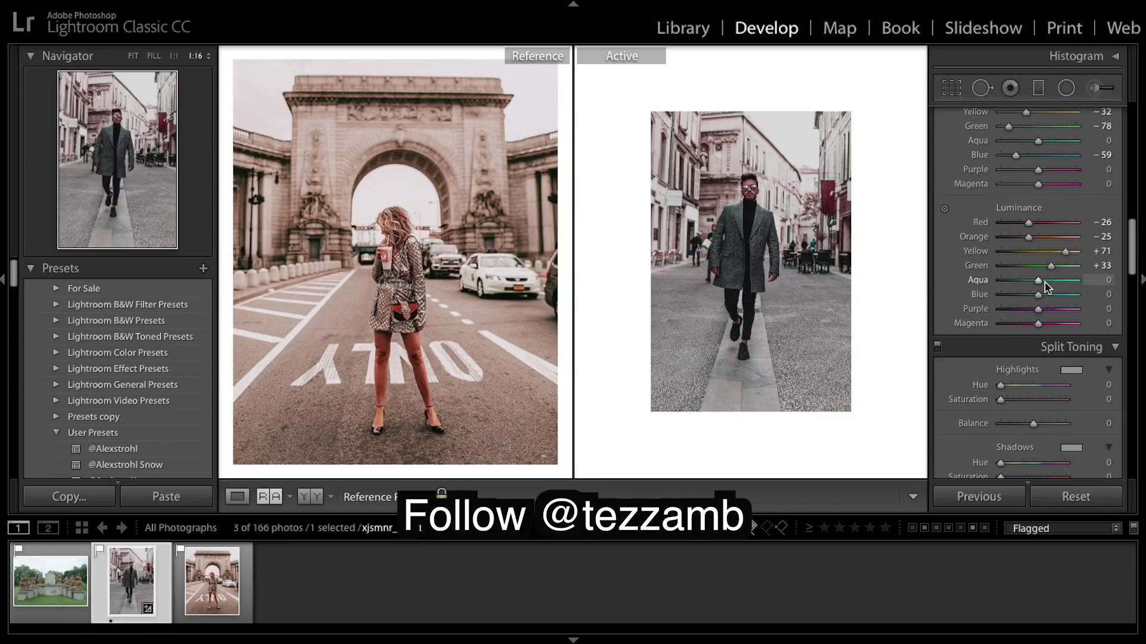
{"action": "left_click_drag", "start_coordinate": [1041, 284], "coordinate": [1061, 299]}
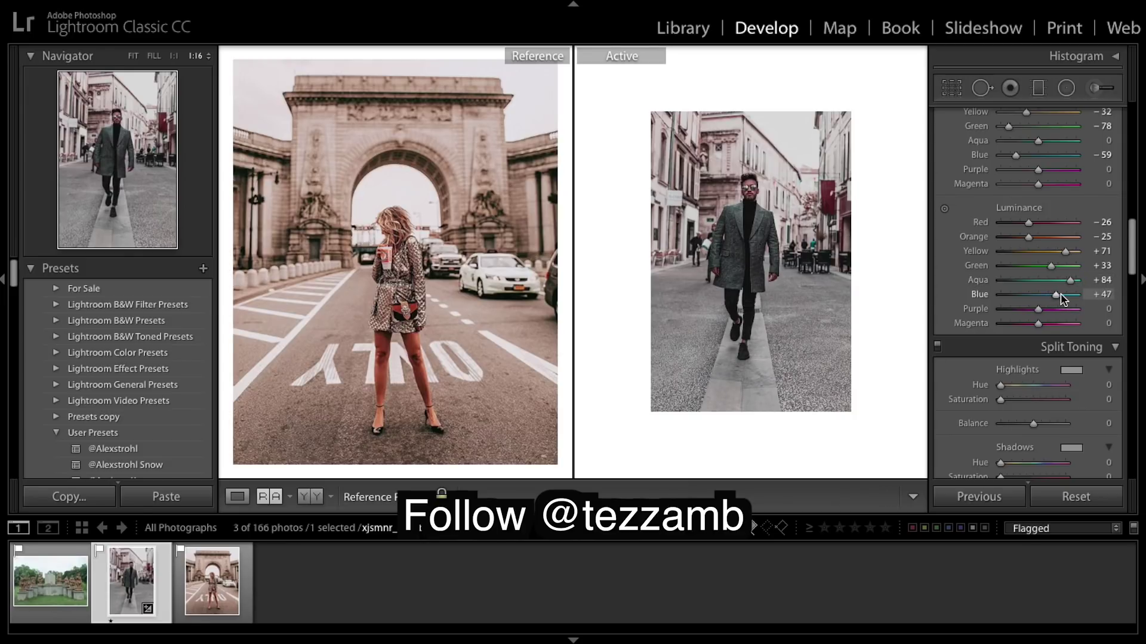
Split-tone the photo with highlights at hue 43, saturation 7 and shadows at hue 46, saturation 26
{"action": "scroll", "coordinate": [1052, 319], "scroll_direction": "down", "scroll_amount": 1}
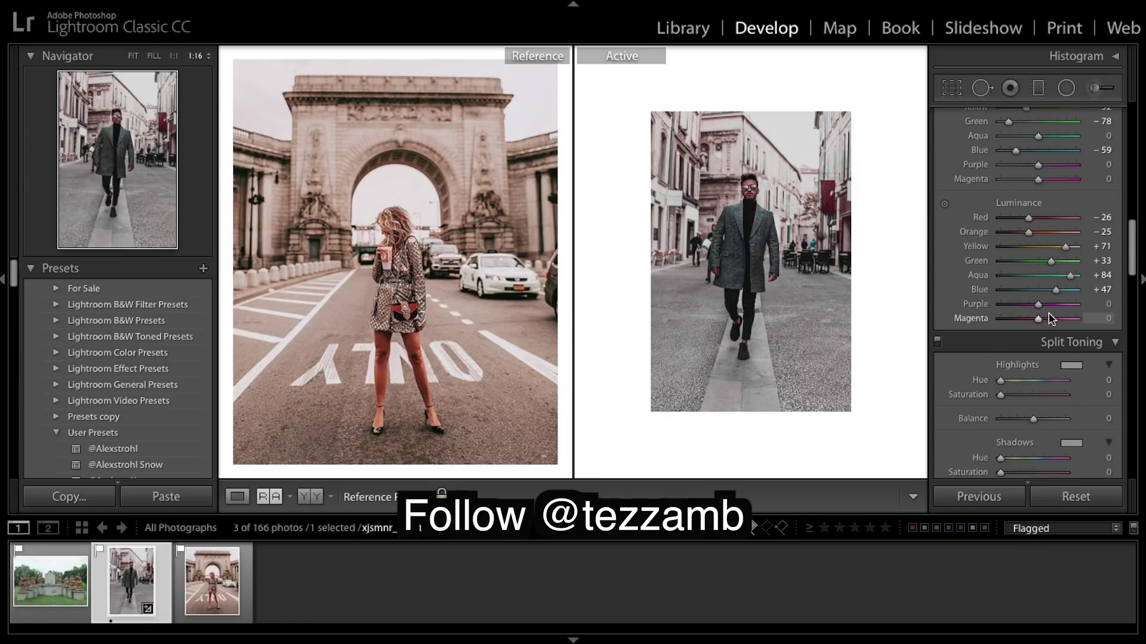
{"action": "scroll", "coordinate": [1051, 298], "scroll_direction": "down", "scroll_amount": 6}
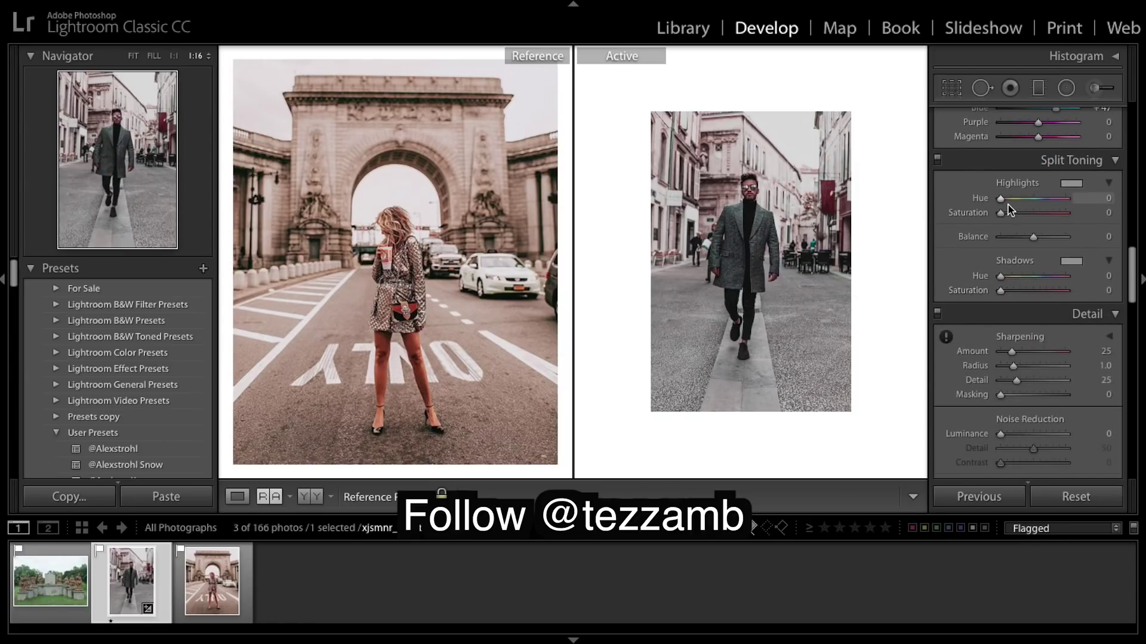
{"action": "left_click_drag", "start_coordinate": [1001, 199], "coordinate": [1008, 200]}
{"action": "left_click_drag", "start_coordinate": [1009, 198], "coordinate": [1010, 199]}
{"action": "left_click_drag", "start_coordinate": [1001, 213], "coordinate": [1004, 214]}
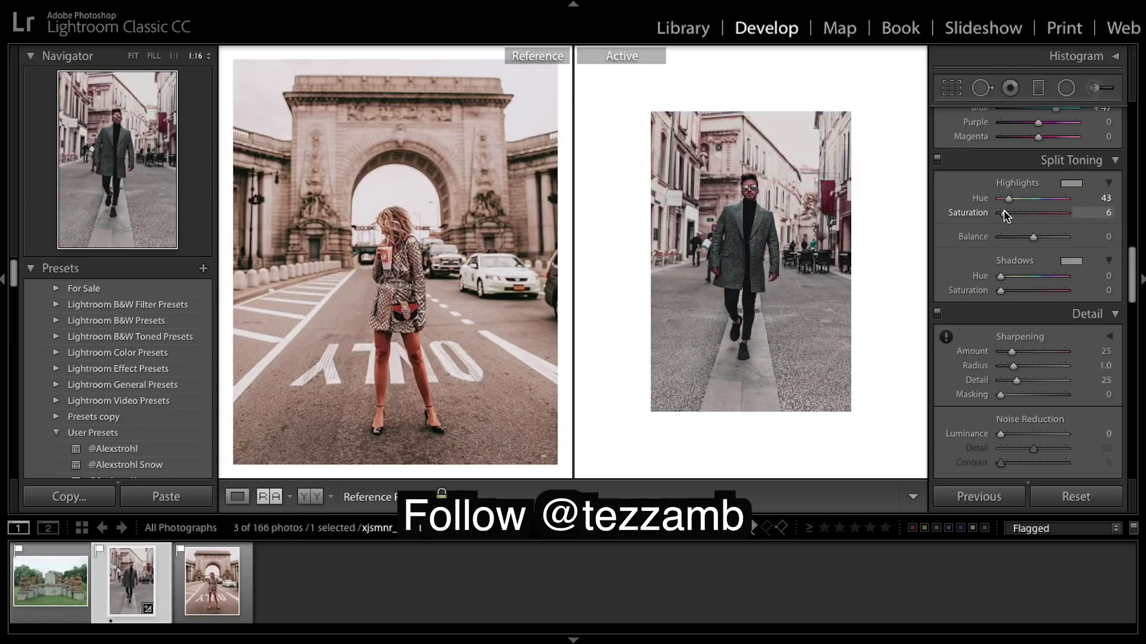
{"action": "left_click_drag", "start_coordinate": [1005, 213], "coordinate": [1006, 214]}
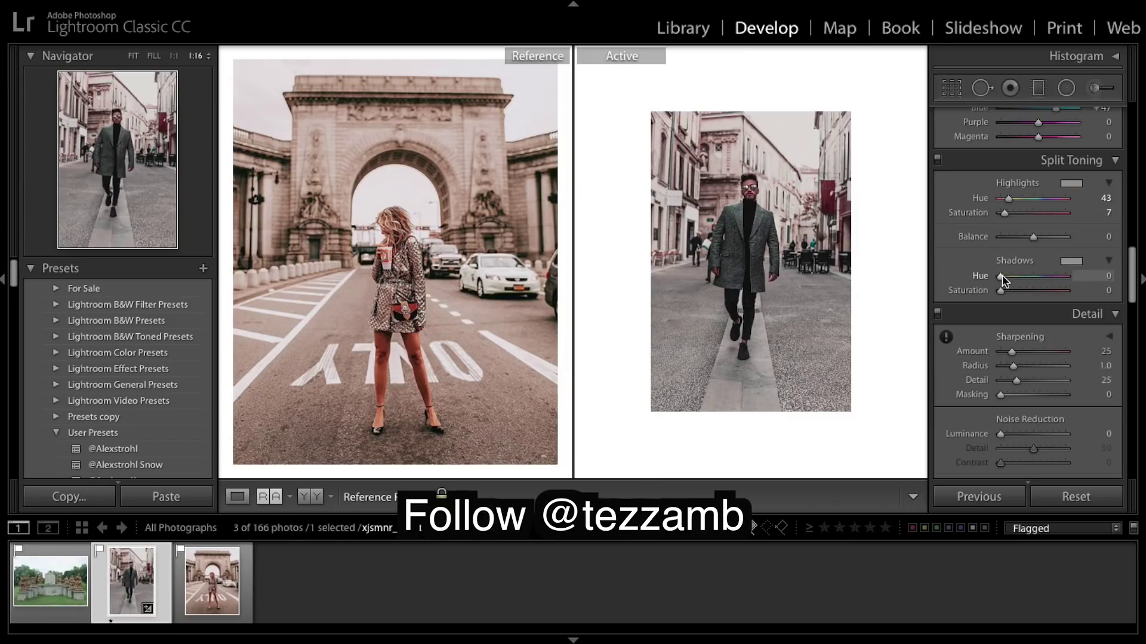
{"action": "left_click_drag", "start_coordinate": [1002, 278], "coordinate": [1023, 294]}
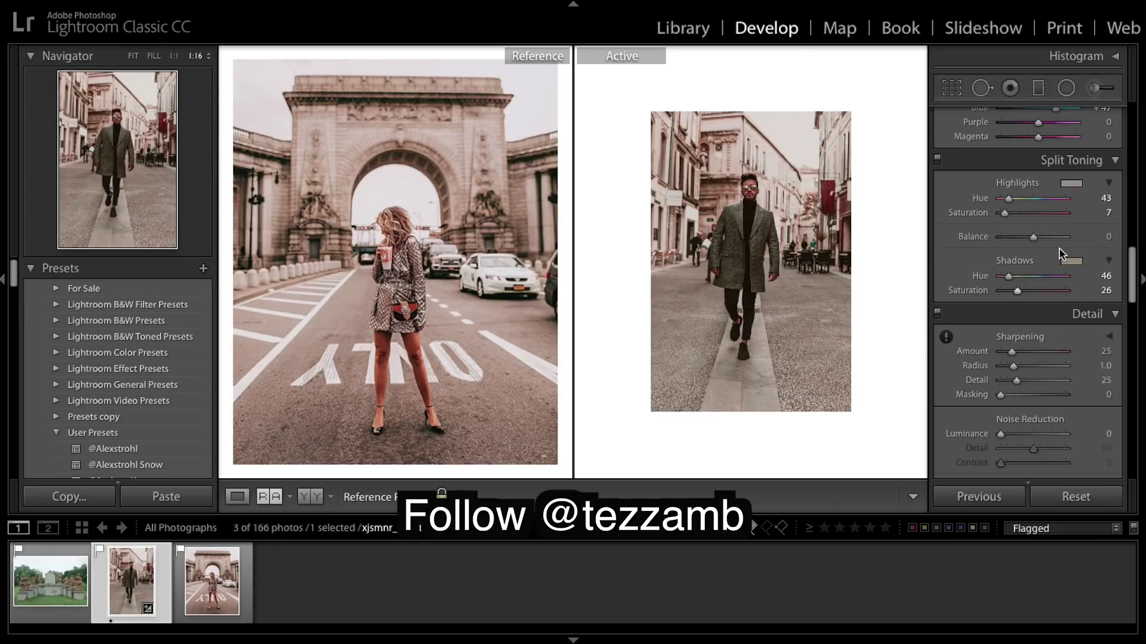
Set the sharpening amount to 40 in the Detail settings
{"action": "scroll", "coordinate": [1061, 254], "scroll_direction": "down", "scroll_amount": 1}
{"action": "scroll", "coordinate": [1061, 254], "scroll_direction": "down", "scroll_amount": 4}
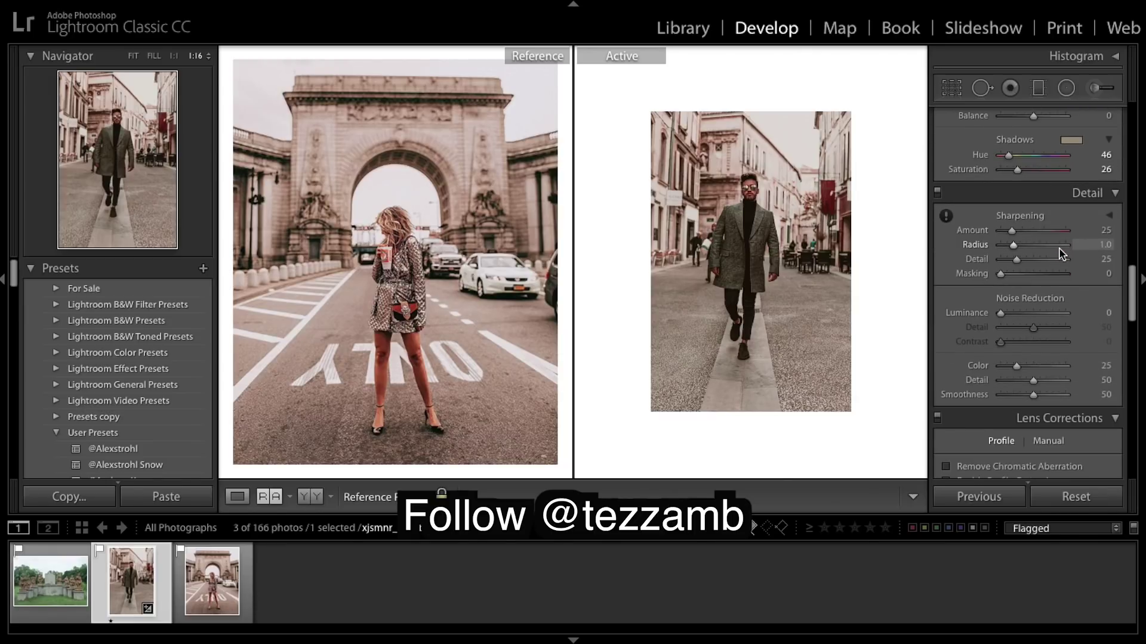
{"action": "scroll", "coordinate": [1060, 252], "scroll_direction": "down", "scroll_amount": 1}
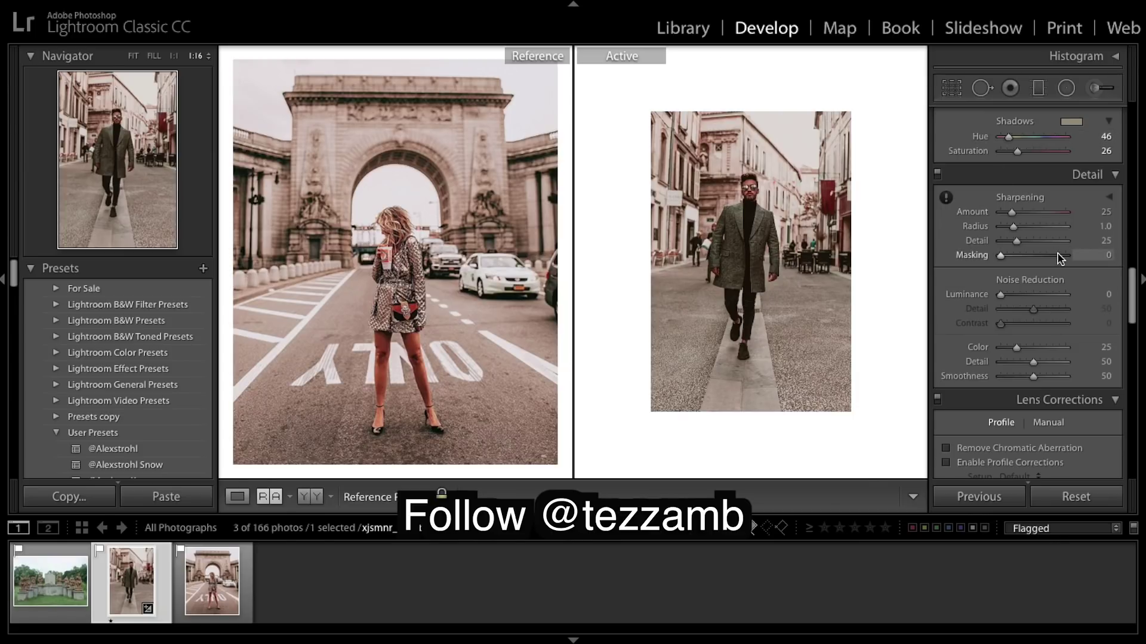
{"action": "left_click_drag", "start_coordinate": [1012, 213], "coordinate": [1018, 218]}
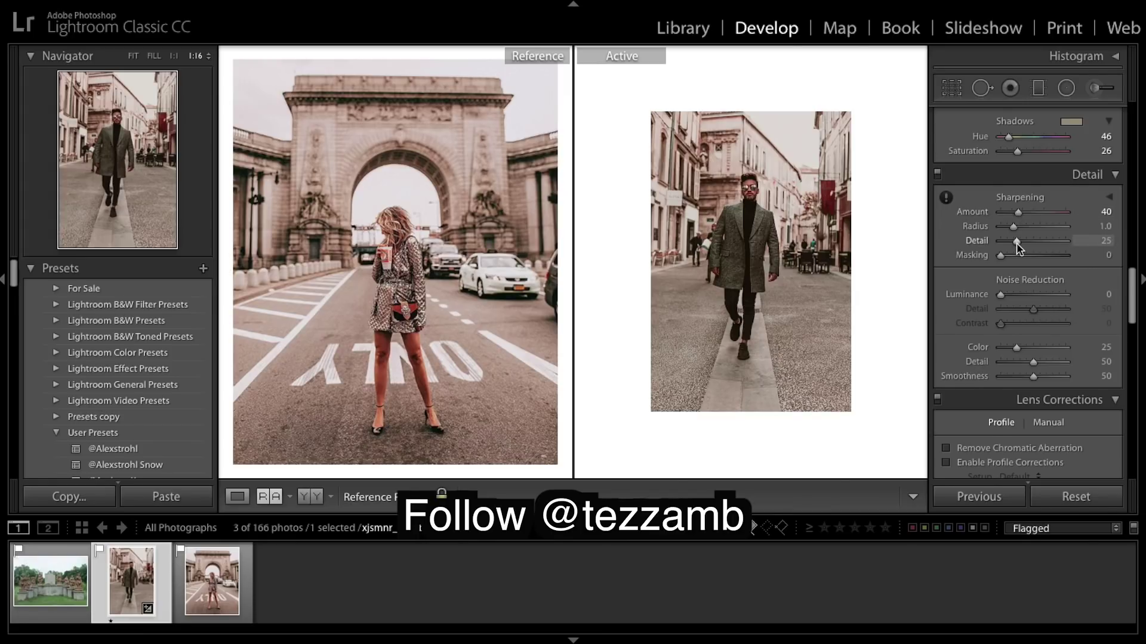
{"action": "scroll", "coordinate": [1029, 245], "scroll_direction": "down", "scroll_amount": 1}
{"action": "left_click_drag", "start_coordinate": [1040, 251], "coordinate": [1047, 256]}
Add a post-crop vignette with amount −10, midpoint 52, roundness +100 and feather 76
{"action": "scroll", "coordinate": [1047, 255], "scroll_direction": "down", "scroll_amount": 6}
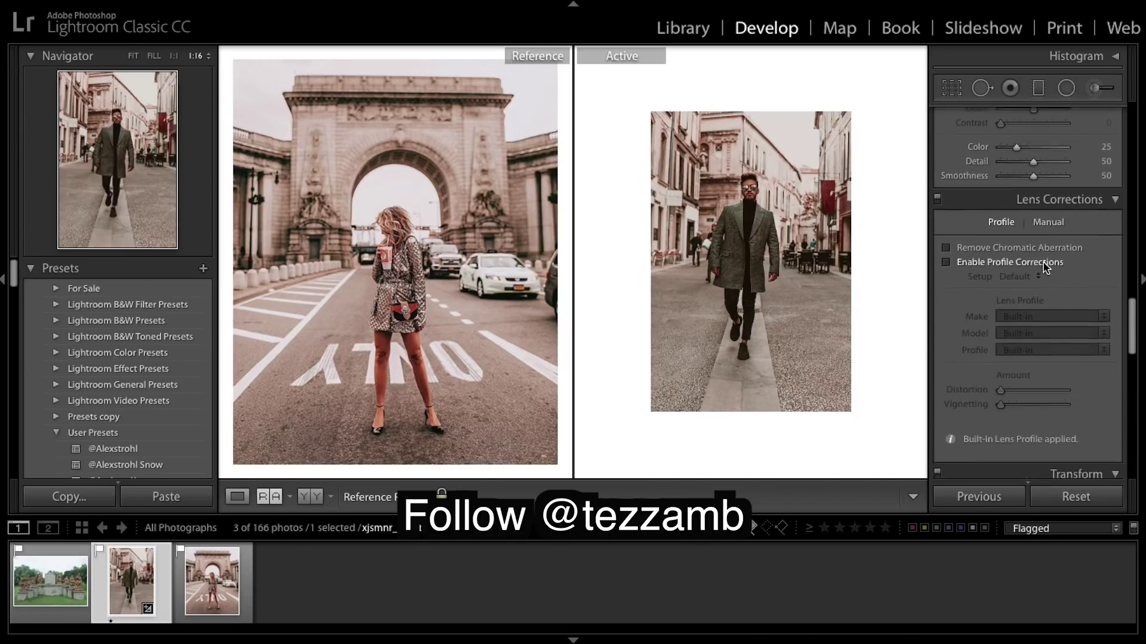
{"action": "scroll", "coordinate": [1045, 267], "scroll_direction": "down", "scroll_amount": 20}
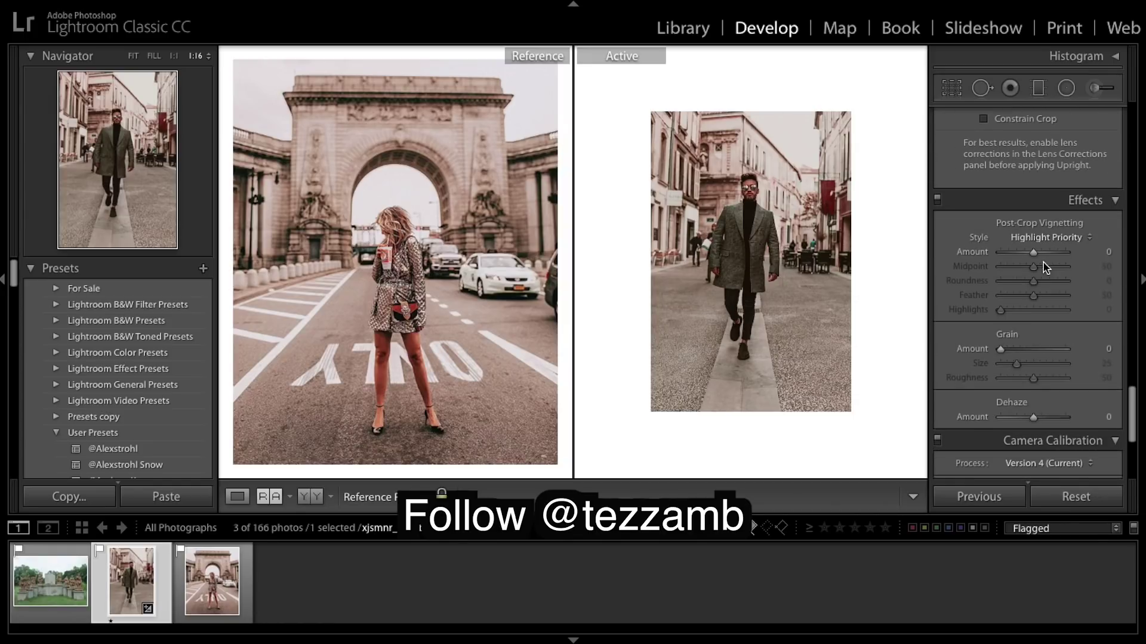
{"action": "left_click_drag", "start_coordinate": [1033, 252], "coordinate": [1033, 261]}
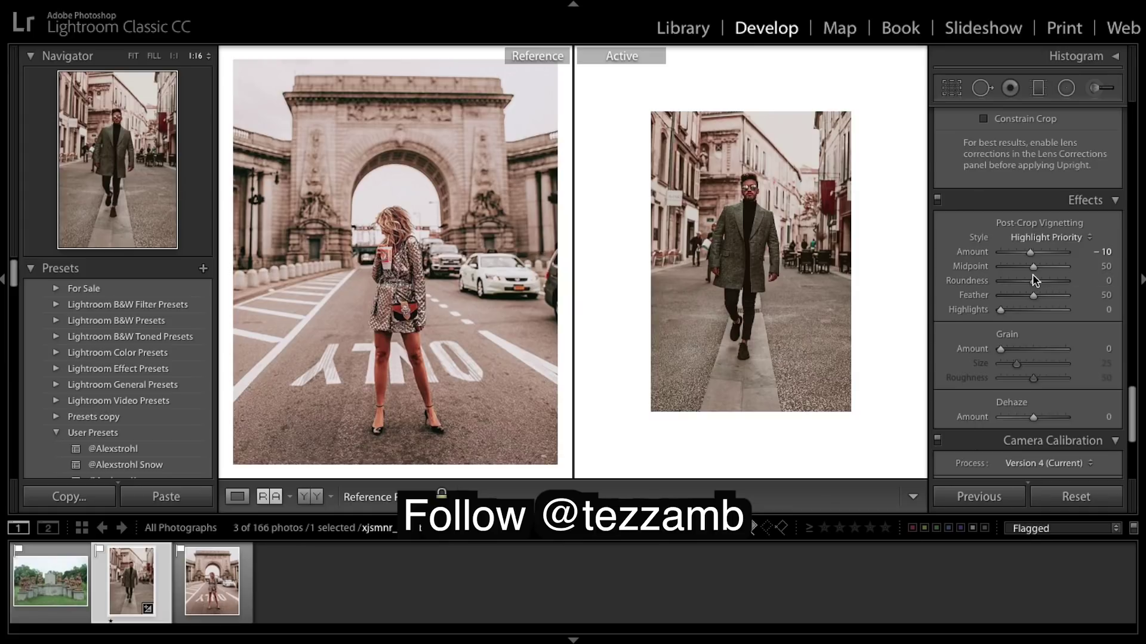
{"action": "left_click_drag", "start_coordinate": [1034, 270], "coordinate": [1035, 270]}
{"action": "left_click_drag", "start_coordinate": [1036, 287], "coordinate": [1104, 285]}
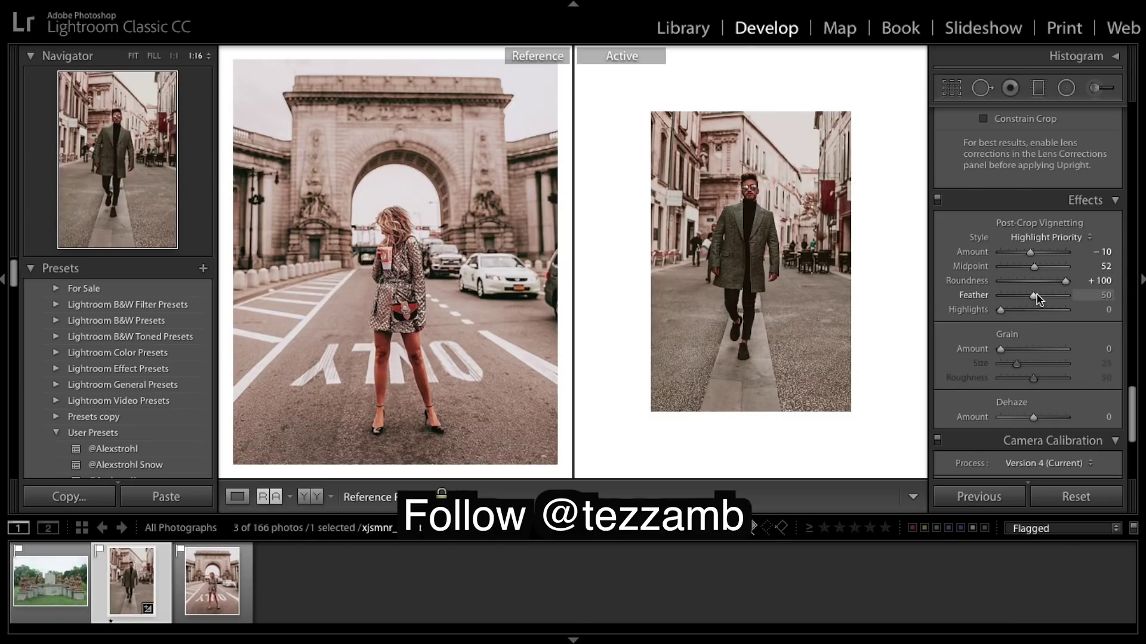
{"action": "left_click_drag", "start_coordinate": [1038, 299], "coordinate": [1056, 301]}
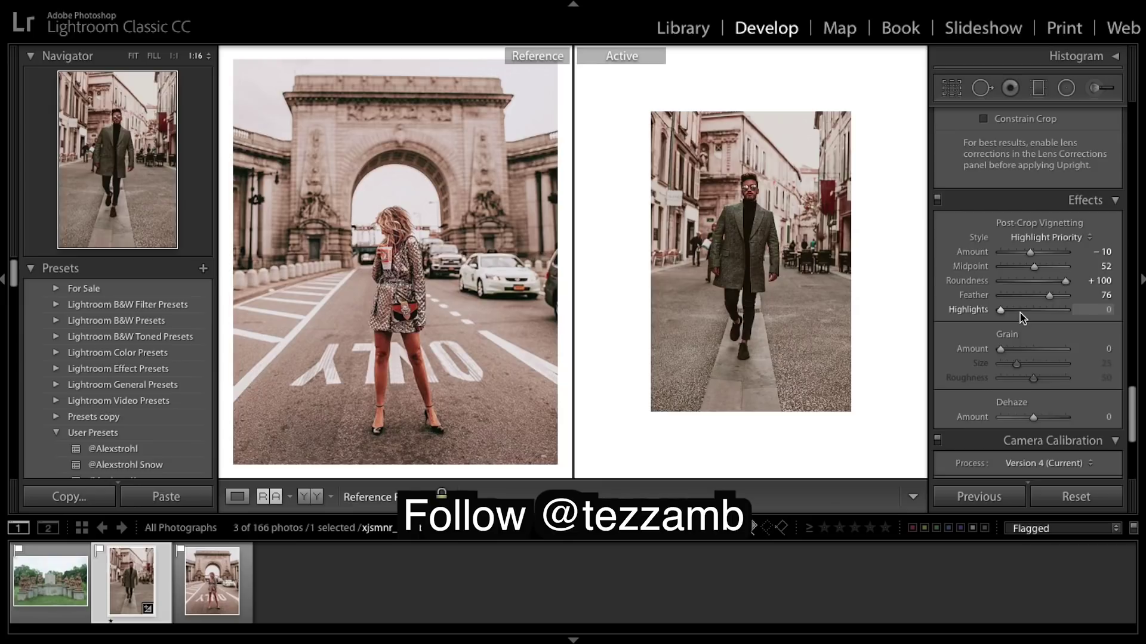
Add grain with amount 45, size 65 and roughness 76
{"action": "scroll", "coordinate": [1014, 313], "scroll_direction": "down", "scroll_amount": 3}
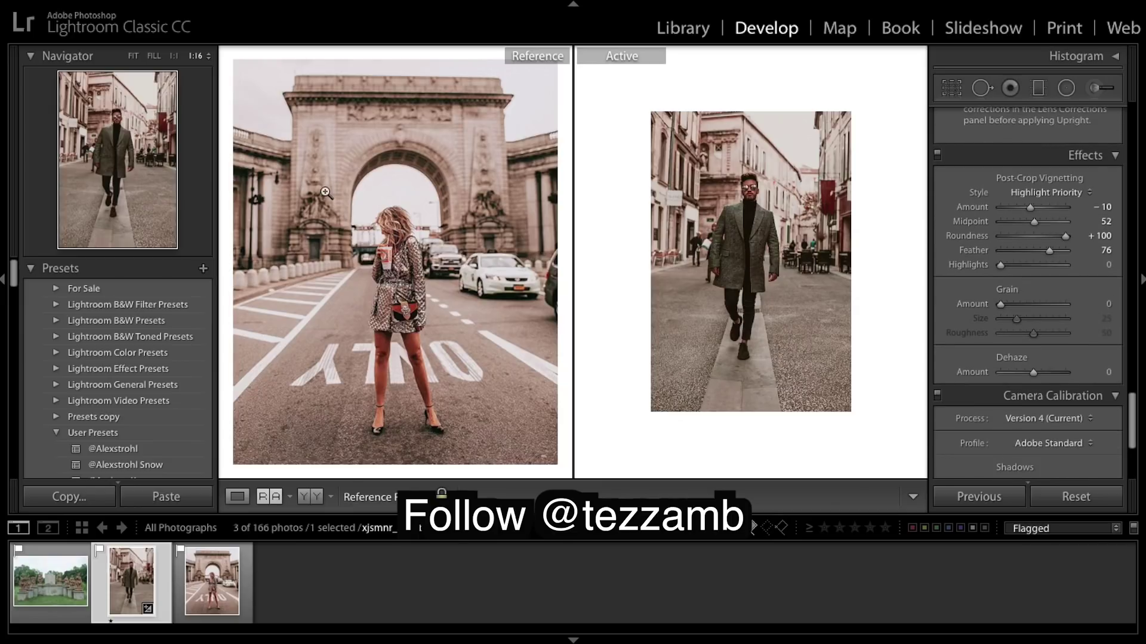
{"action": "left_click", "coordinate": [458, 224]}
{"action": "left_click", "coordinate": [459, 210]}
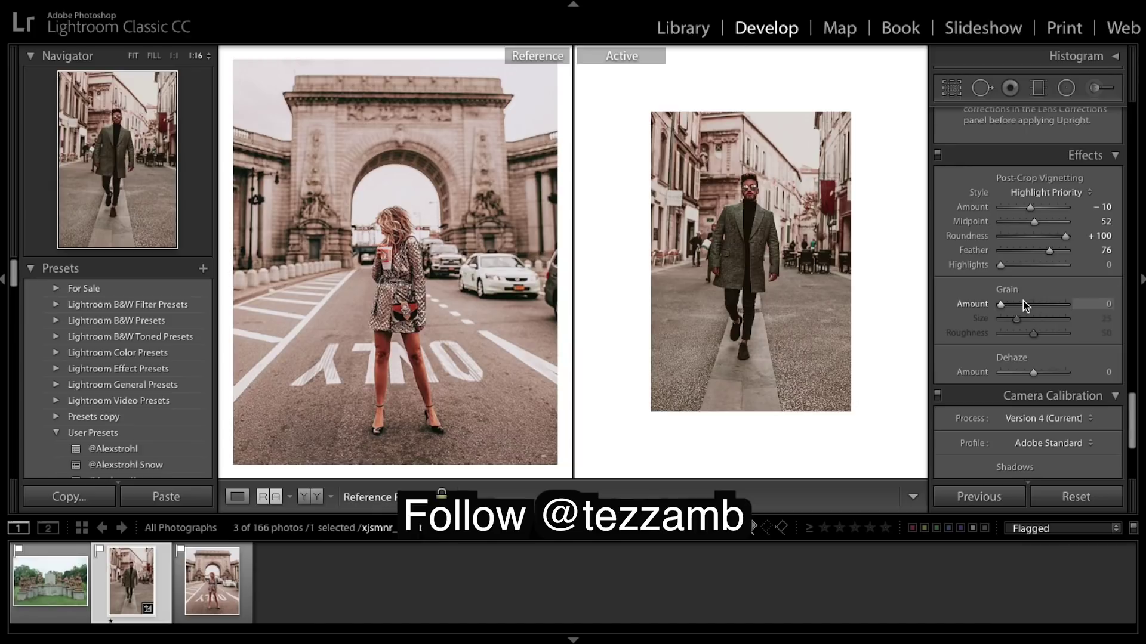
{"action": "left_click_drag", "start_coordinate": [1022, 300], "coordinate": [1030, 307]}
{"action": "left_click", "coordinate": [1038, 323]}
{"action": "left_click_drag", "start_coordinate": [1037, 320], "coordinate": [1042, 322]}
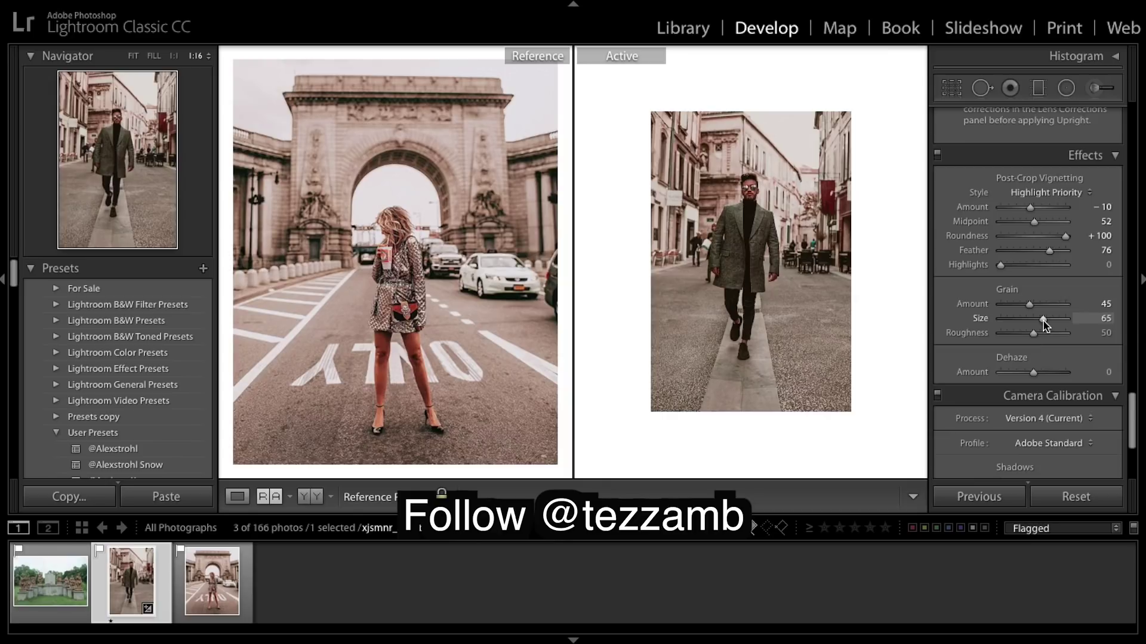
{"action": "left_click_drag", "start_coordinate": [1036, 337], "coordinate": [1052, 337]}
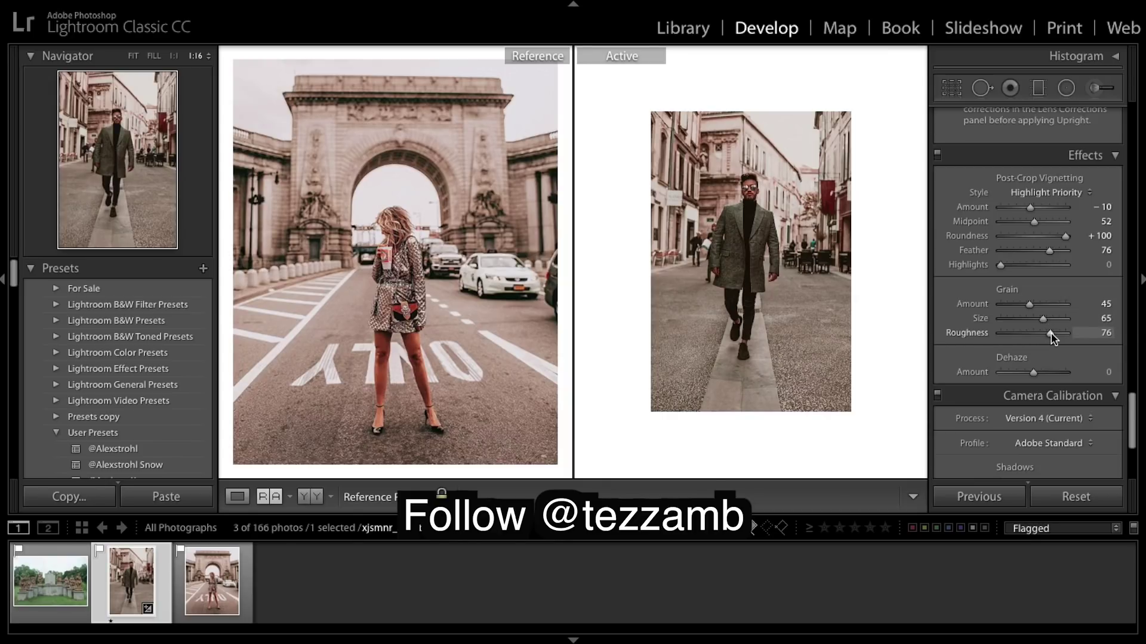
Draw a wide radial filter ellipse centred on the man's coat, reaching from above his head to his feet
{"action": "scroll", "coordinate": [1047, 289], "scroll_direction": "down", "scroll_amount": 4}
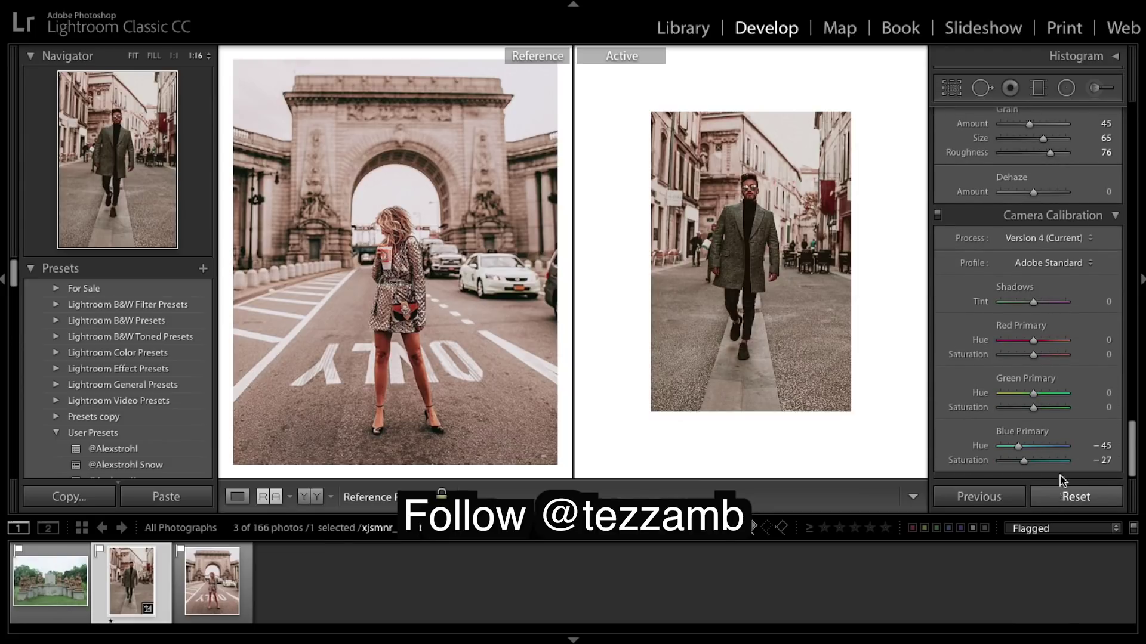
{"action": "scroll", "coordinate": [1068, 289], "scroll_direction": "up", "scroll_amount": 15}
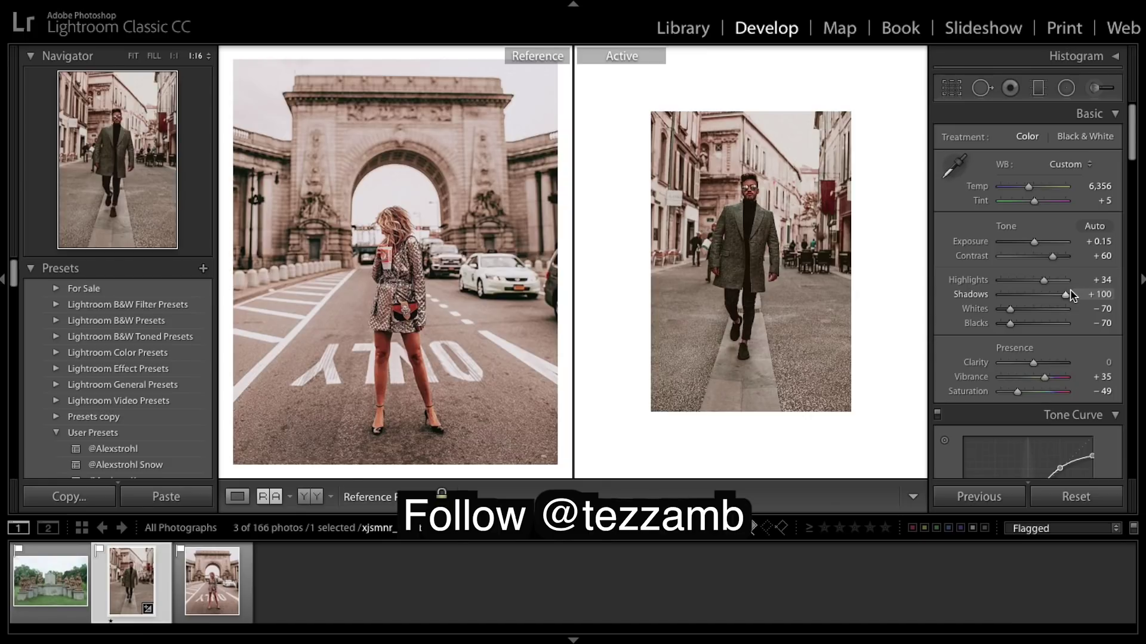
{"action": "left_click", "coordinate": [1066, 88]}
{"action": "left_click_drag", "start_coordinate": [712, 190], "coordinate": [839, 292]}
{"action": "left_click_drag", "start_coordinate": [712, 189], "coordinate": [748, 250]}
{"action": "mouse_move", "coordinate": [748, 250]}
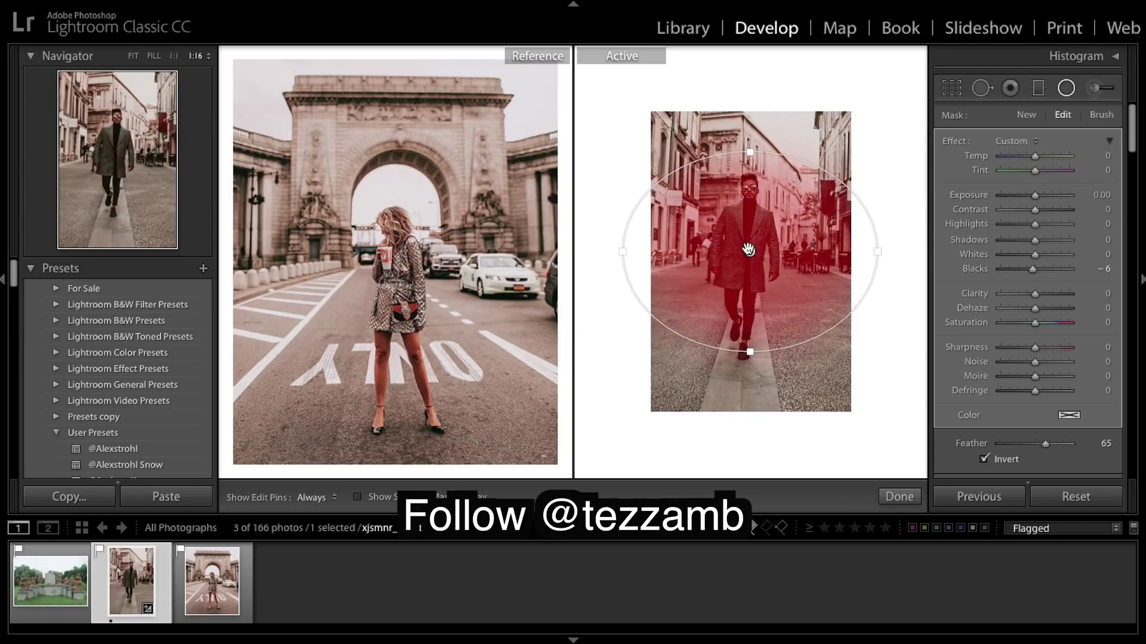
{"action": "left_click_drag", "start_coordinate": [750, 153], "coordinate": [750, 151]}
{"action": "left_click_drag", "start_coordinate": [751, 253], "coordinate": [753, 246]}
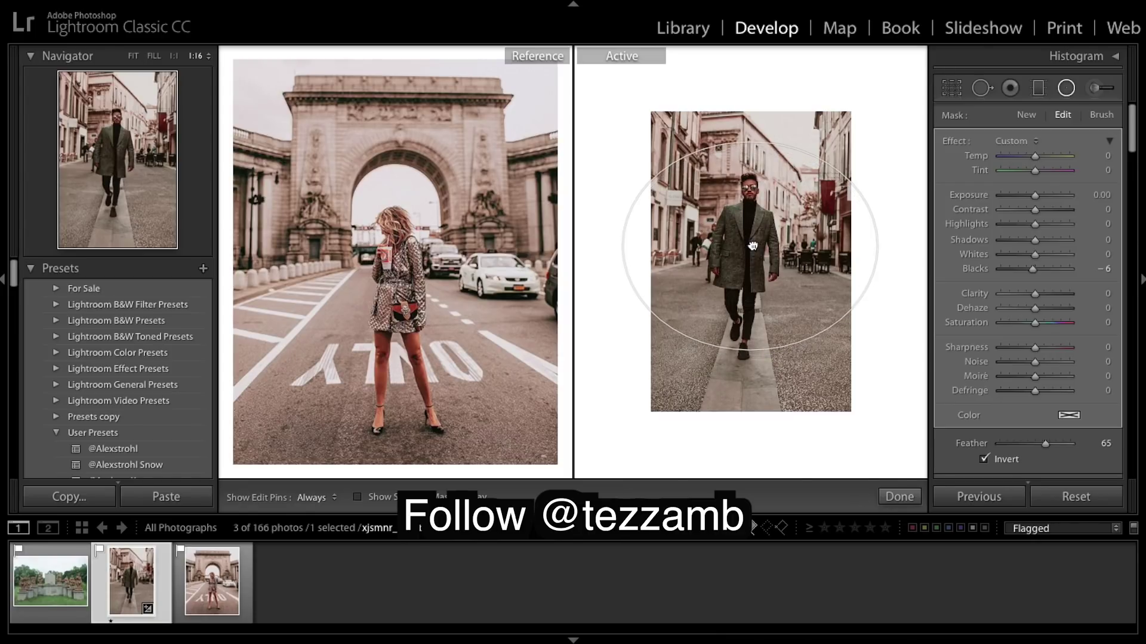
Stretch the radial filter vertically and shift it slightly down so it extends past the man's shoes
{"action": "scroll", "coordinate": [1032, 298], "scroll_direction": "up", "scroll_amount": 3}
{"action": "scroll", "coordinate": [1032, 299], "scroll_direction": "down", "scroll_amount": 10}
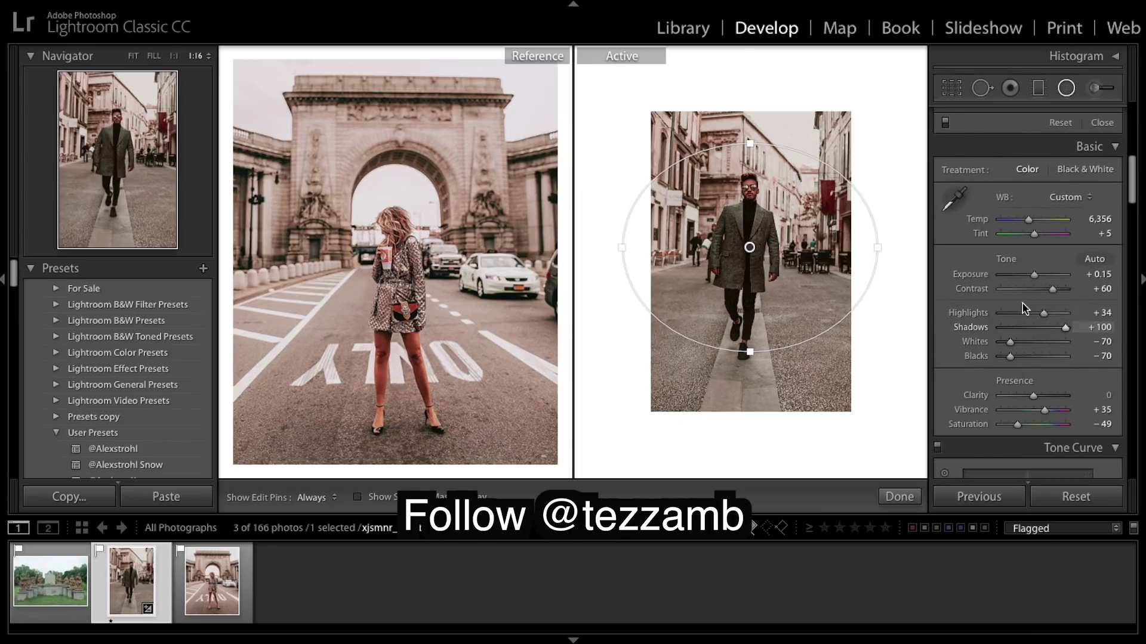
{"action": "scroll", "coordinate": [1079, 269], "scroll_direction": "up", "scroll_amount": 10}
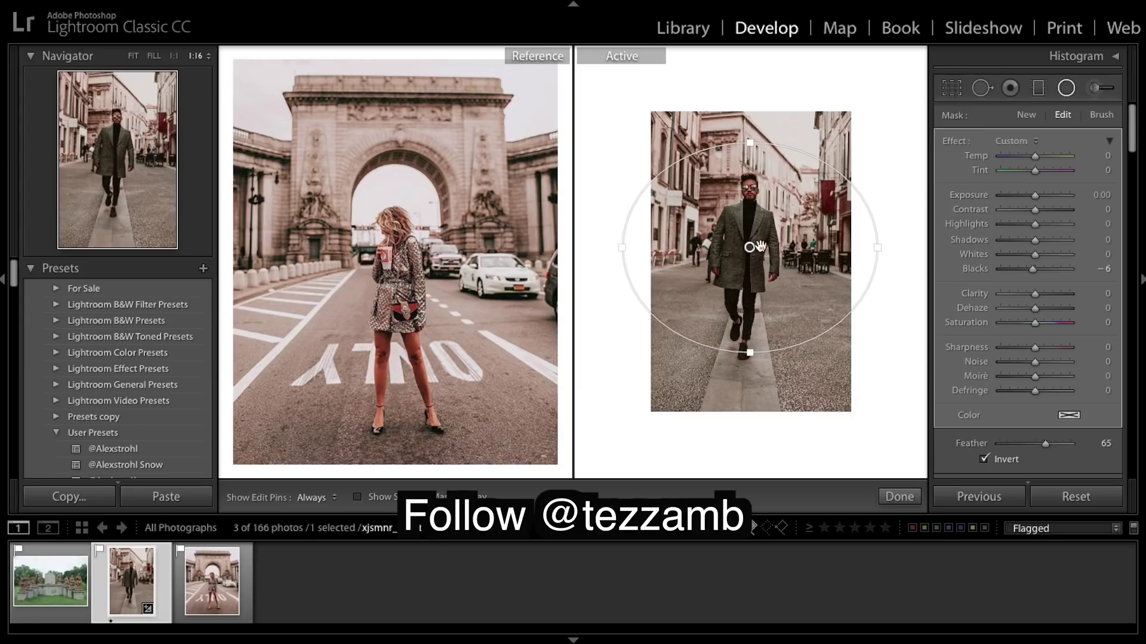
{"action": "left_click_drag", "start_coordinate": [746, 356], "coordinate": [748, 363]}
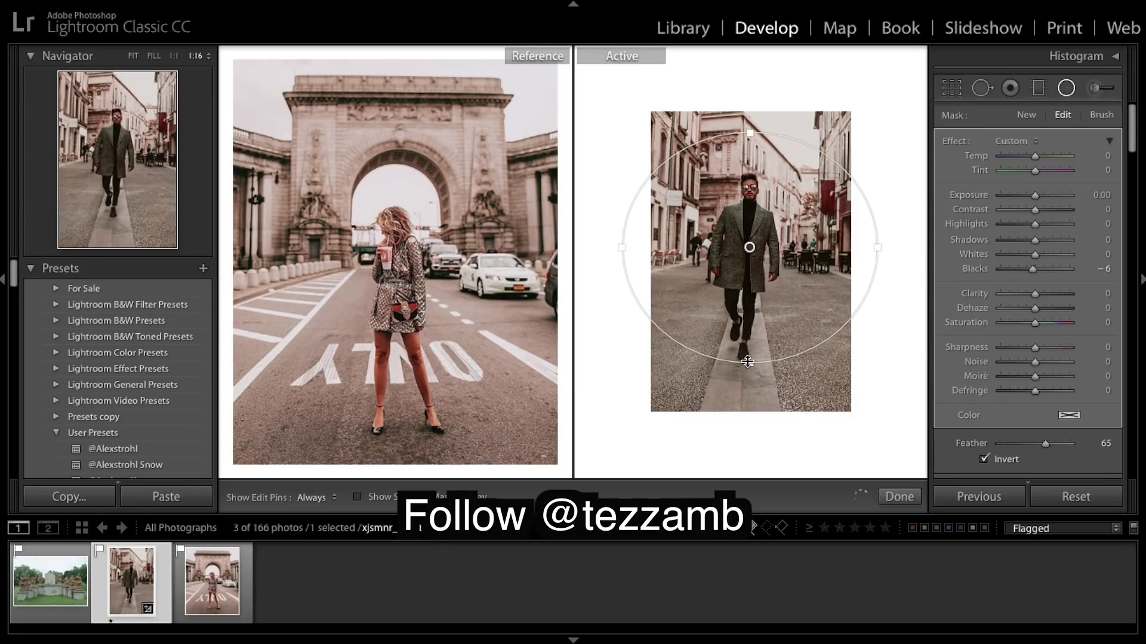
{"action": "left_click_drag", "start_coordinate": [751, 250], "coordinate": [749, 258]}
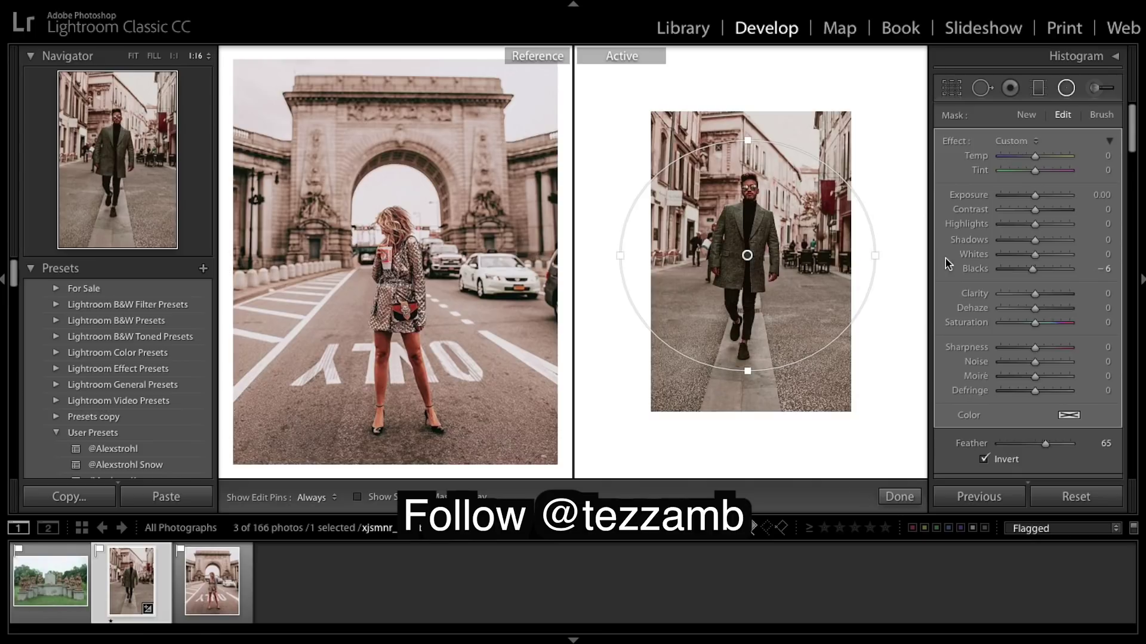
Widen the radial filter slightly and set its exposure to 0.36, contrast to 23 and highlights to 49
{"action": "left_click_drag", "start_coordinate": [877, 255], "coordinate": [880, 255]}
{"action": "left_click_drag", "start_coordinate": [1040, 203], "coordinate": [1039, 200]}
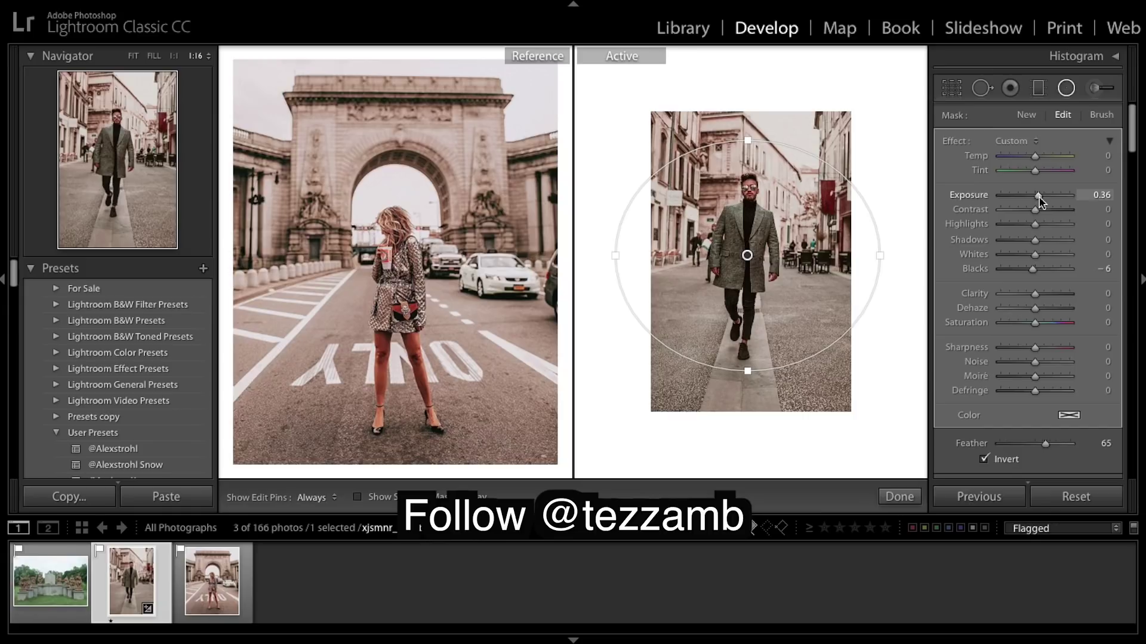
{"action": "left_click_drag", "start_coordinate": [1036, 211], "coordinate": [1055, 226]}
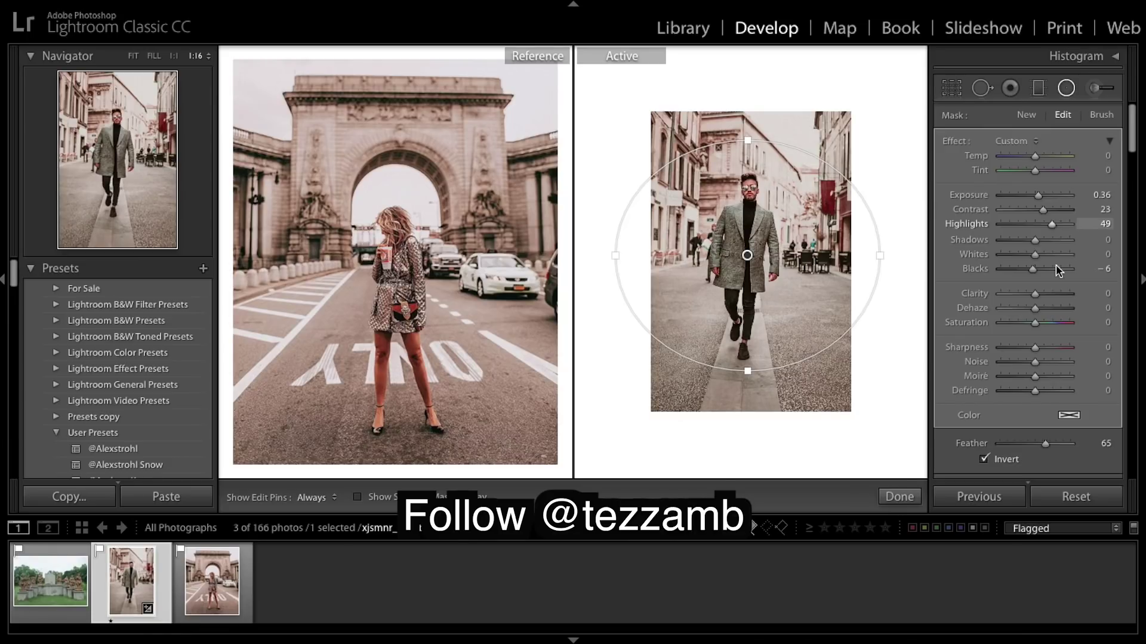
Reset the photo's overall Basic exposure to 0.00
{"action": "scroll", "coordinate": [1055, 264], "scroll_direction": "down", "scroll_amount": 10}
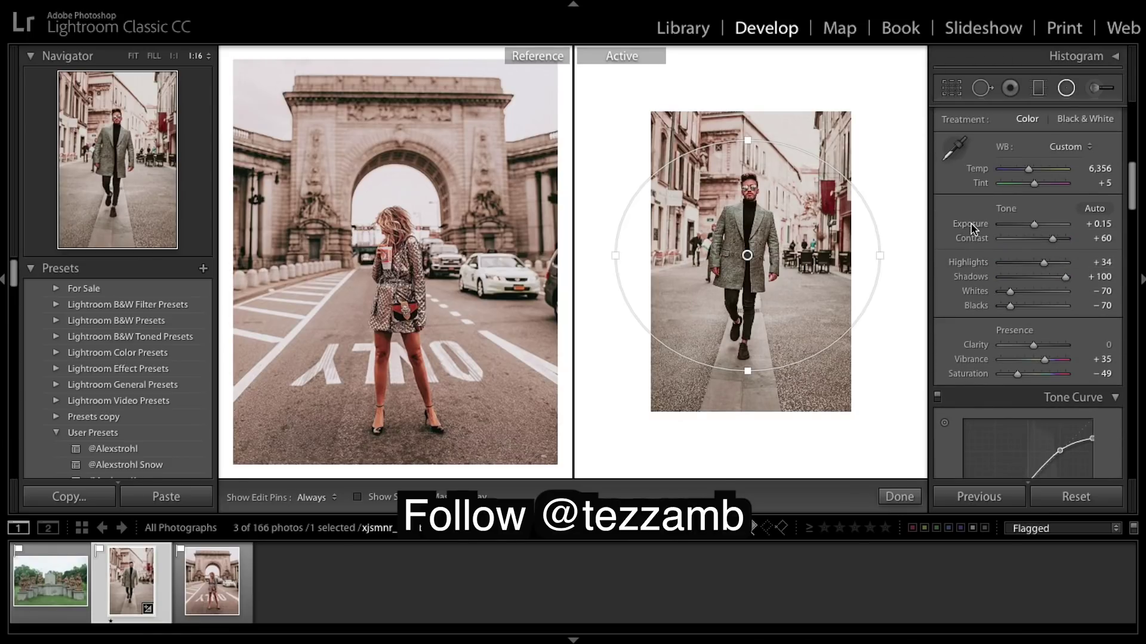
{"action": "double_click", "coordinate": [974, 225]}
{"action": "scroll", "coordinate": [1014, 179], "scroll_direction": "up", "scroll_amount": 4}
{"action": "scroll", "coordinate": [1014, 157], "scroll_direction": "up", "scroll_amount": 5}
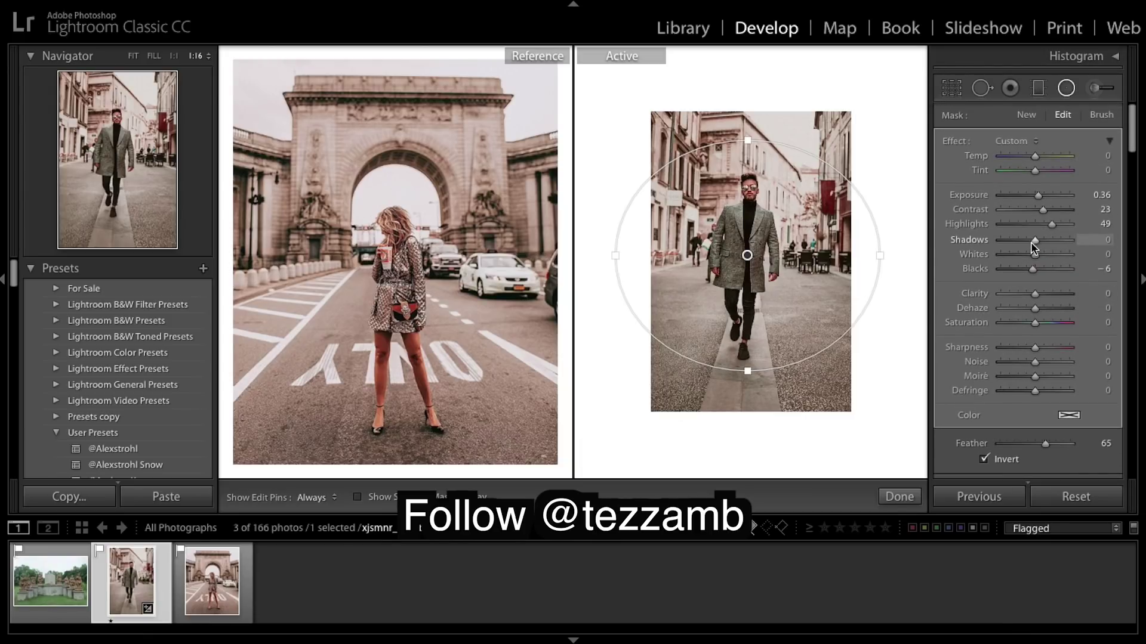
Set the radial filter's contrast to 24, highlights to 50, shadows to 15, whites to −13 and blacks to 15
{"action": "left_click_drag", "start_coordinate": [1053, 224], "coordinate": [1054, 225]}
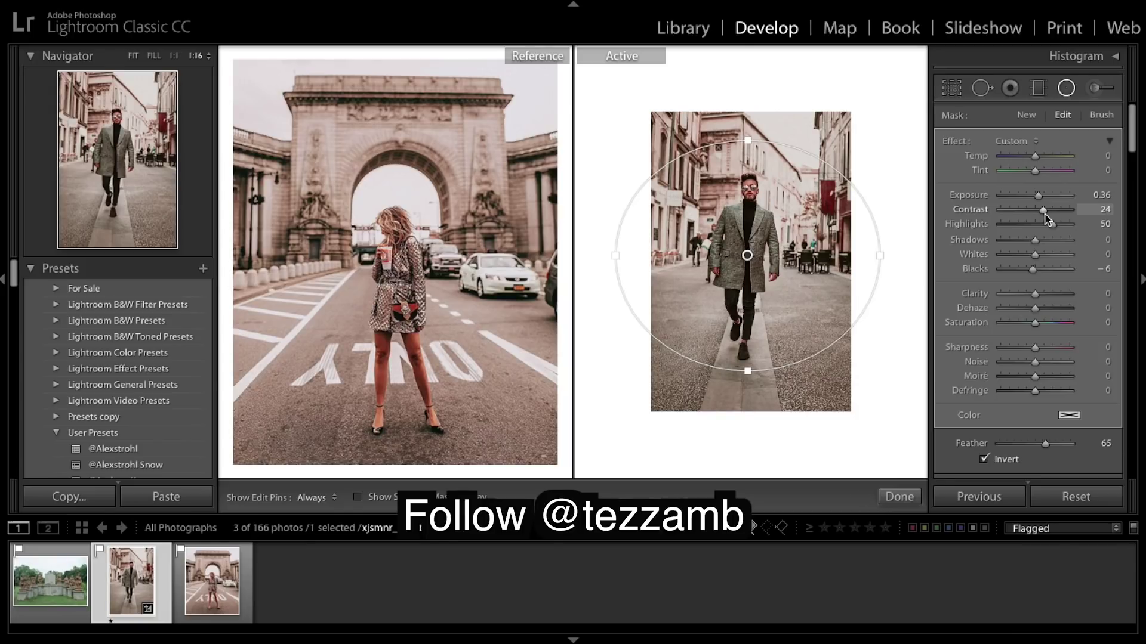
{"action": "left_click_drag", "start_coordinate": [1033, 241], "coordinate": [1041, 245]}
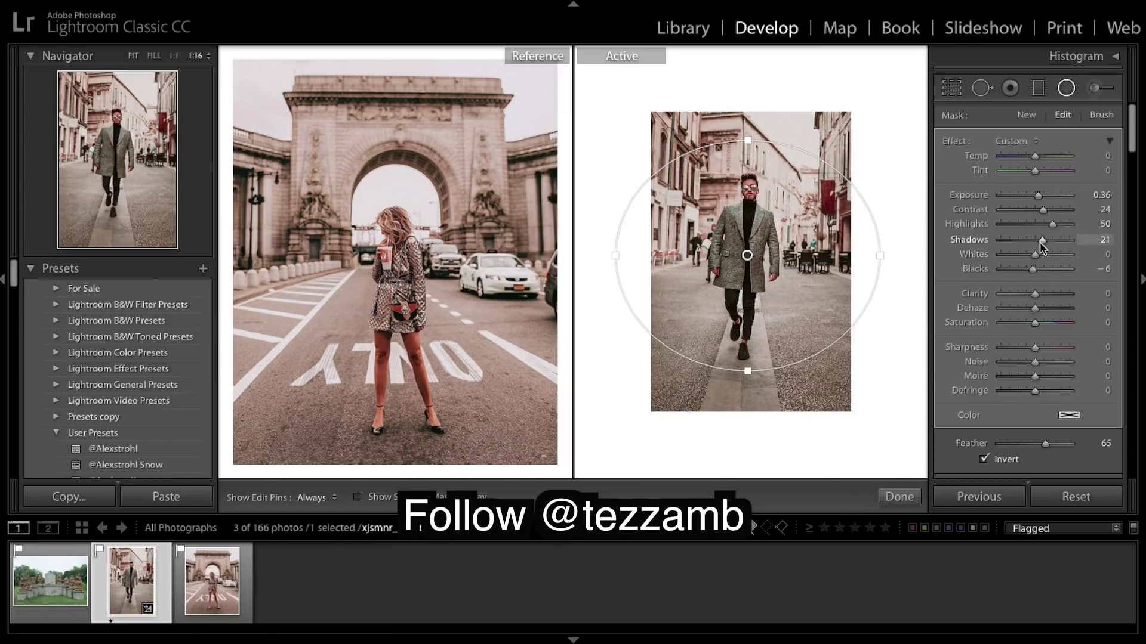
{"action": "left_click_drag", "start_coordinate": [1040, 249], "coordinate": [1040, 249]}
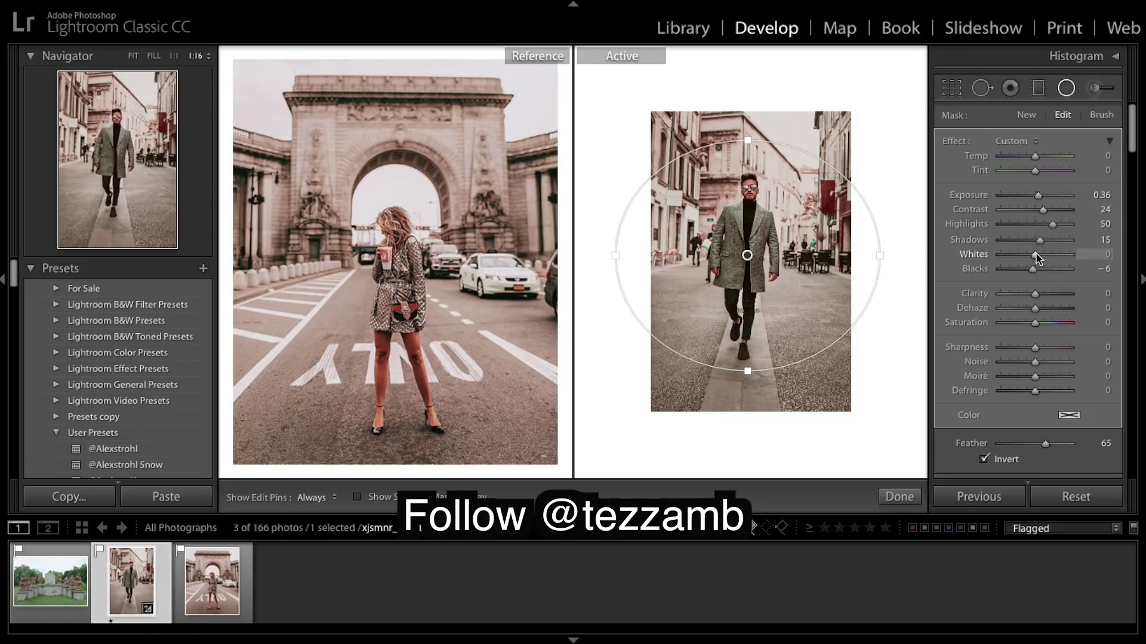
{"action": "left_click_drag", "start_coordinate": [1033, 253], "coordinate": [1028, 252]}
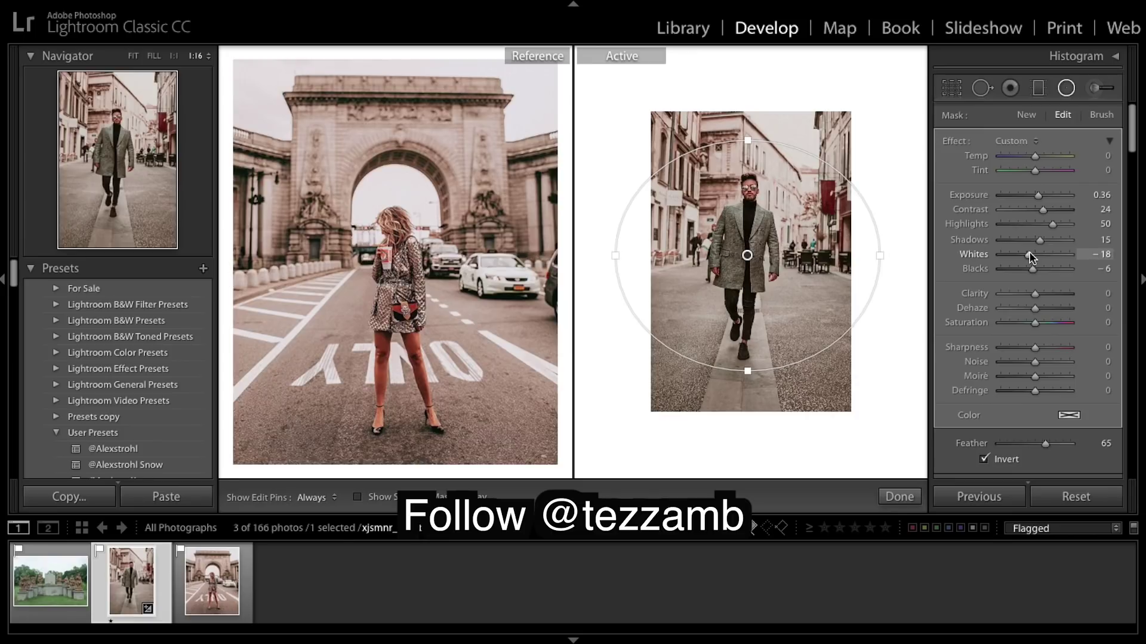
{"action": "left_click_drag", "start_coordinate": [1030, 255], "coordinate": [1031, 255]}
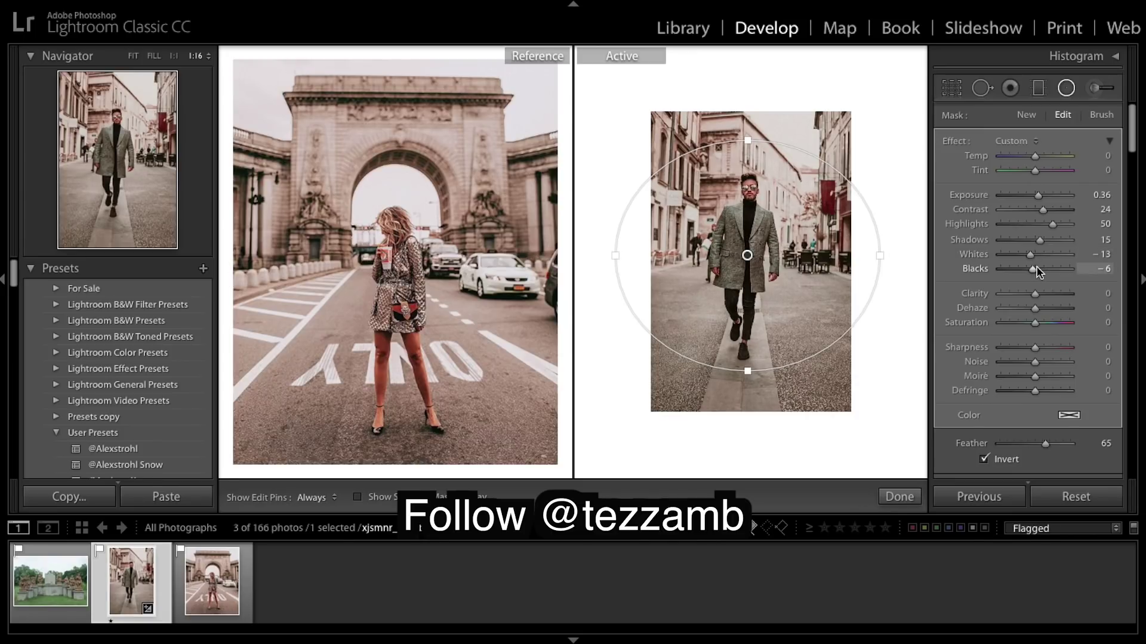
{"action": "left_click_drag", "start_coordinate": [1036, 272], "coordinate": [1047, 275]}
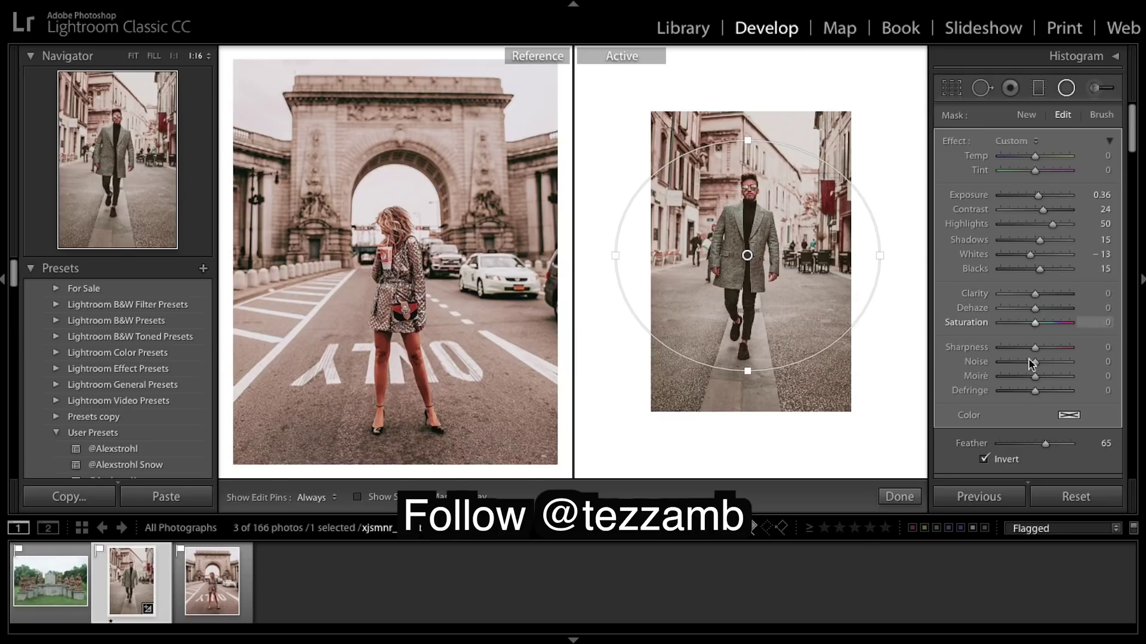
Set the radial filter's feather to 100 and finish editing it
{"action": "scroll", "coordinate": [1076, 341], "scroll_direction": "down", "scroll_amount": 1}
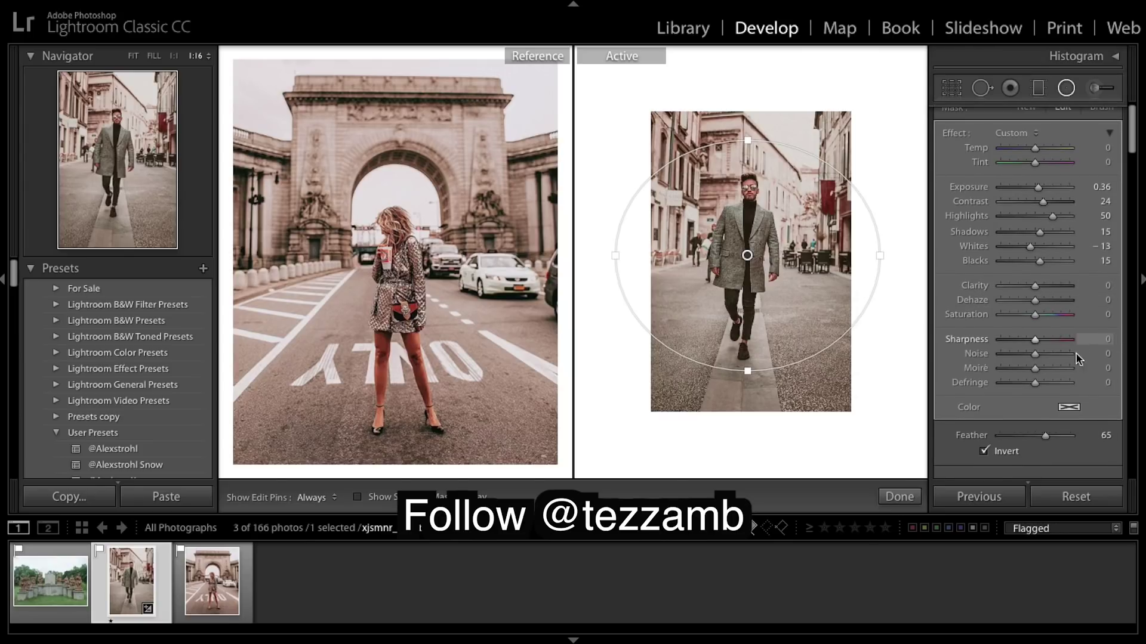
{"action": "left_click_drag", "start_coordinate": [1046, 436], "coordinate": [1074, 436]}
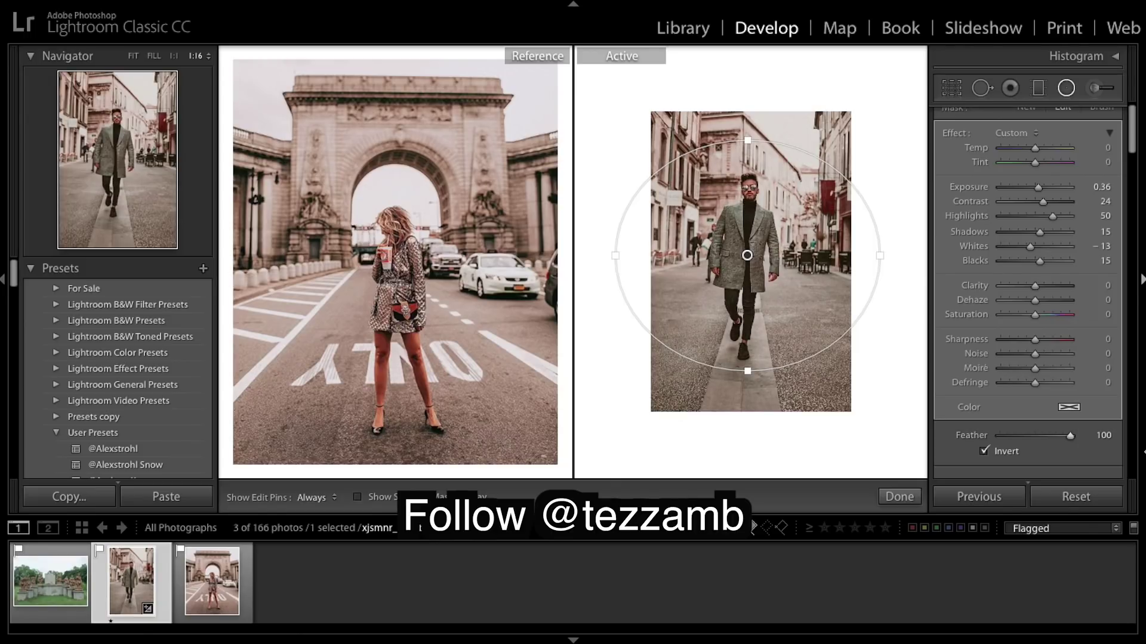
{"action": "left_click", "coordinate": [899, 497]}
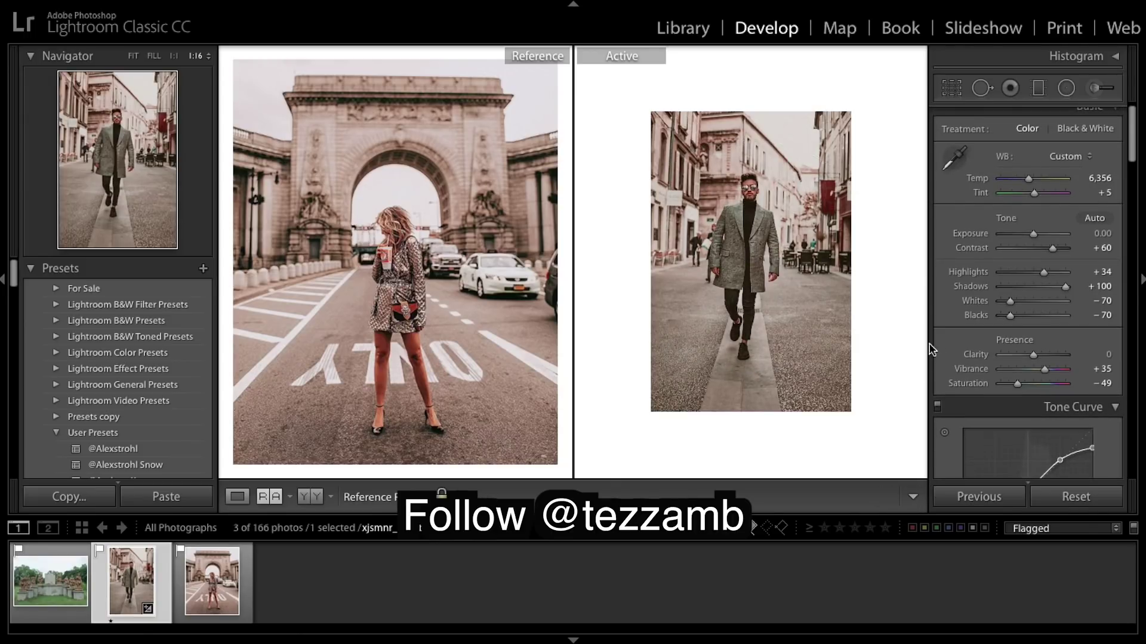
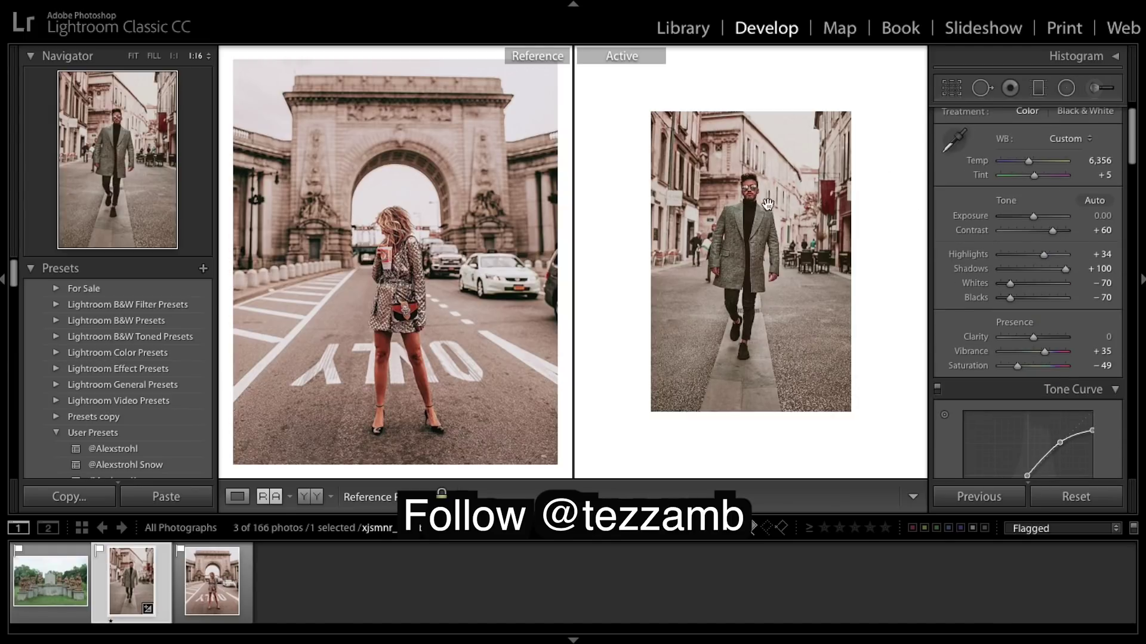
Draw a second, smaller tilted radial filter over the street background beside the man's head
{"action": "left_click", "coordinate": [805, 190]}
{"action": "left_click", "coordinate": [806, 191]}
{"action": "left_click", "coordinate": [806, 191]}
{"action": "scroll", "coordinate": [973, 185], "scroll_direction": "up", "scroll_amount": 1}
{"action": "key", "text": "shift+m"}
{"action": "left_click_drag", "start_coordinate": [784, 177], "coordinate": [816, 225]}
{"action": "left_click_drag", "start_coordinate": [808, 128], "coordinate": [827, 141]}
{"action": "left_click_drag", "start_coordinate": [796, 181], "coordinate": [800, 189]}
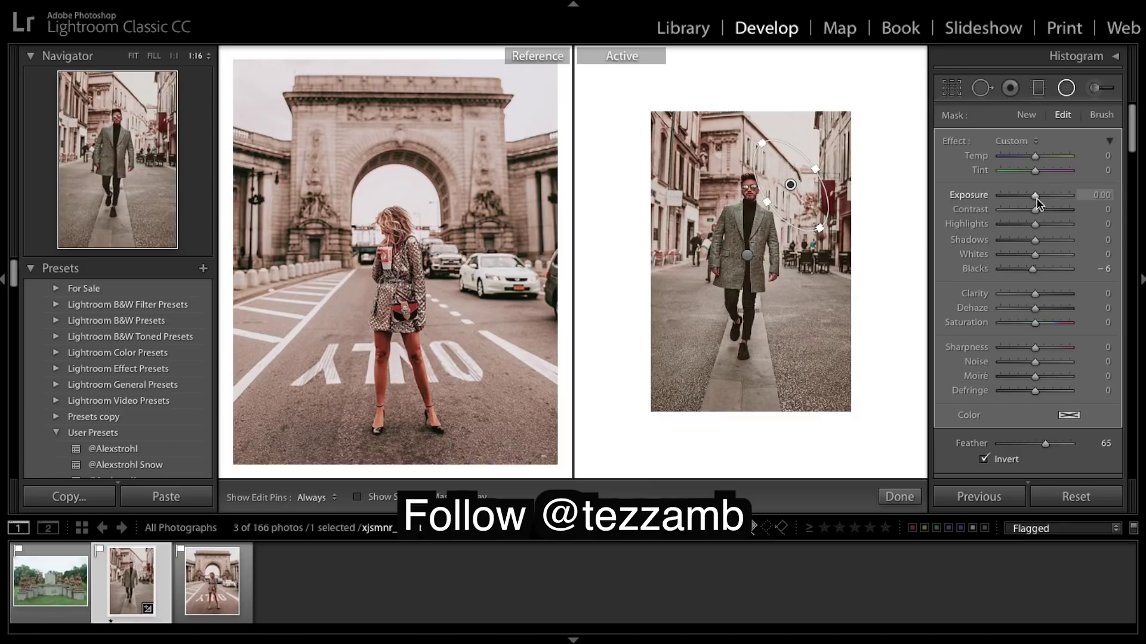
Set the background radial filter's exposure to −0.41 and its contrast to 100
{"action": "left_click_drag", "start_coordinate": [1037, 199], "coordinate": [1031, 195]}
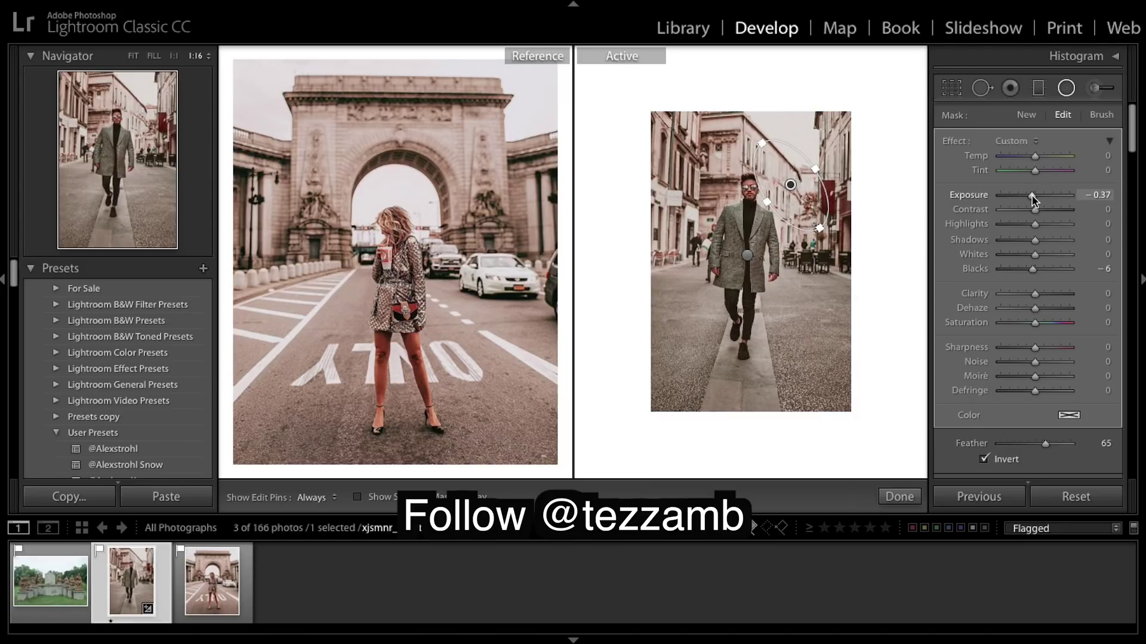
{"action": "left_click_drag", "start_coordinate": [1031, 195], "coordinate": [1031, 196]}
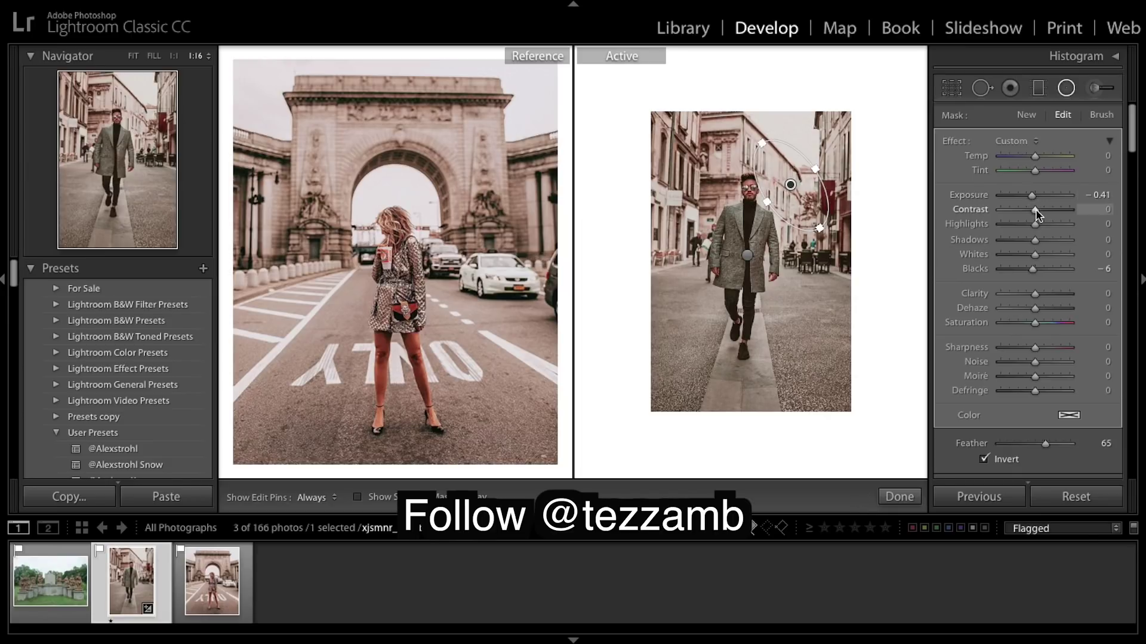
{"action": "left_click_drag", "start_coordinate": [1036, 209], "coordinate": [1077, 219]}
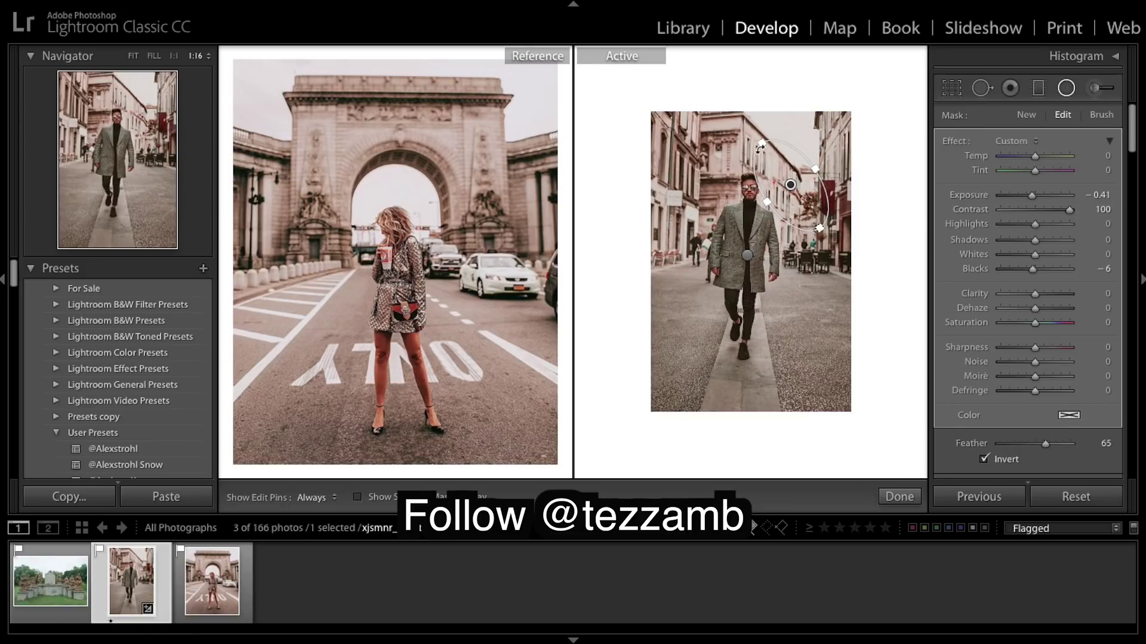
Slightly enlarge the background radial filter lengthwise and shift it a little upward beside the man's head
{"action": "left_click_drag", "start_coordinate": [757, 139], "coordinate": [757, 136]}
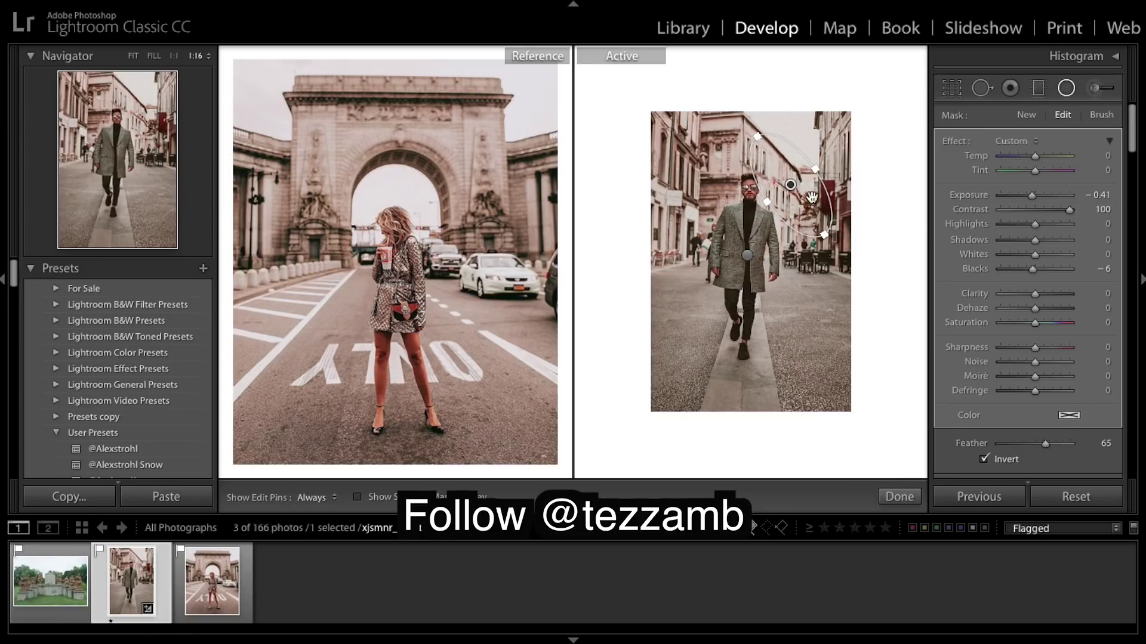
{"action": "left_click_drag", "start_coordinate": [824, 234], "coordinate": [822, 232]}
{"action": "left_click_drag", "start_coordinate": [789, 184], "coordinate": [789, 179]}
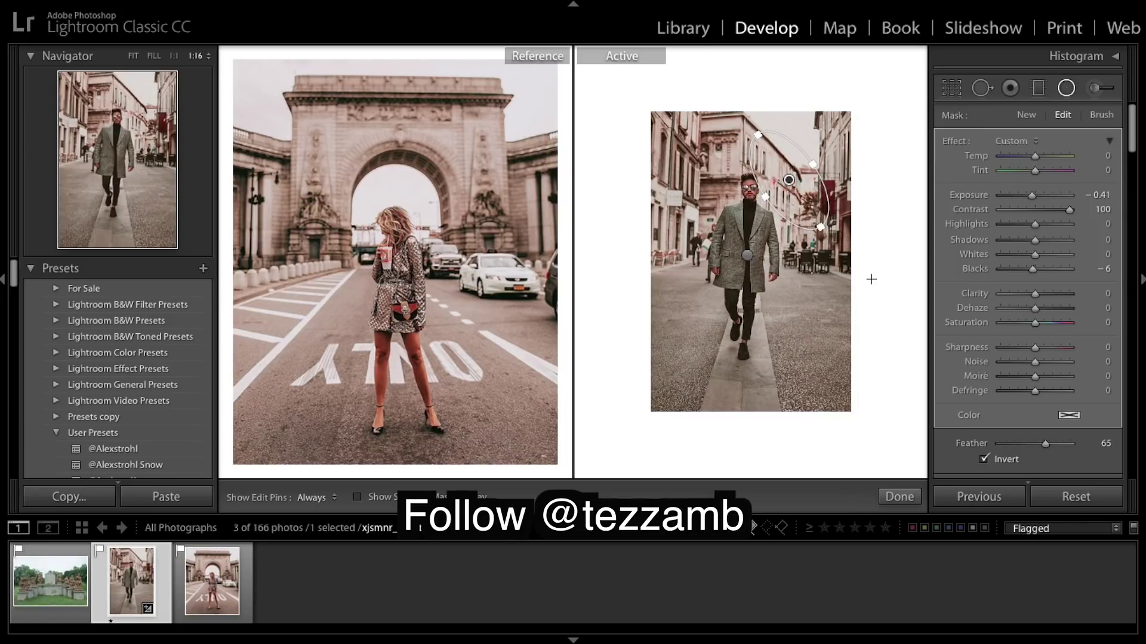
Fine-tune the background radial filter's blacks, keeping them at −6, and finish editing the filter
{"action": "left_click_drag", "start_coordinate": [1033, 270], "coordinate": [1034, 272]}
{"action": "left_click_drag", "start_coordinate": [1034, 273], "coordinate": [1033, 273]}
{"action": "left_click_drag", "start_coordinate": [1034, 273], "coordinate": [1036, 273]}
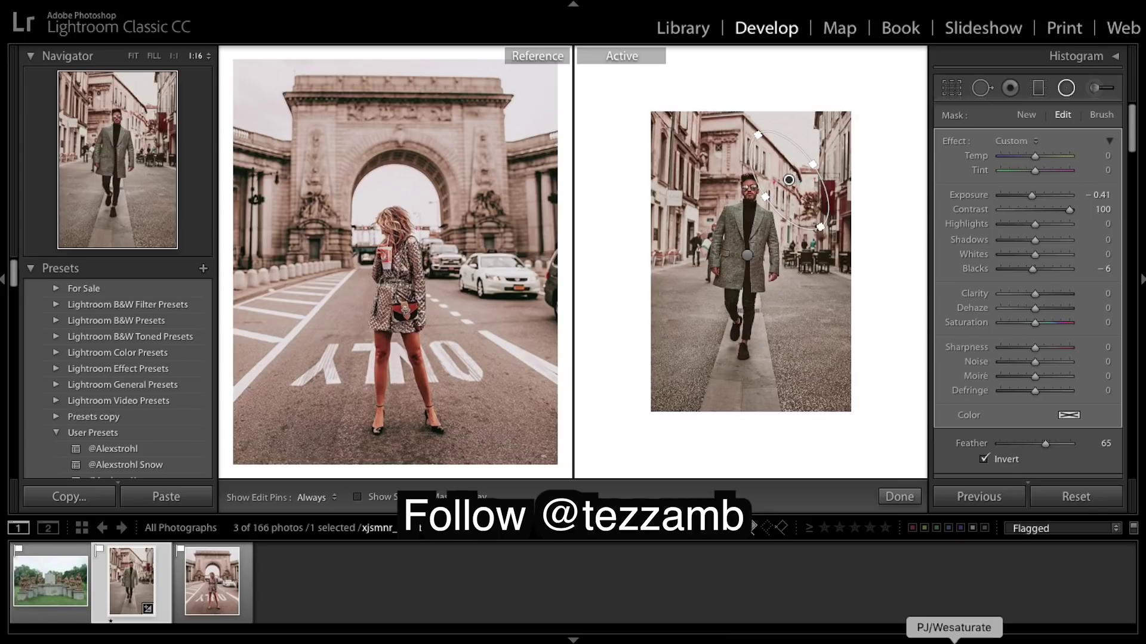
{"action": "left_click", "coordinate": [900, 496]}
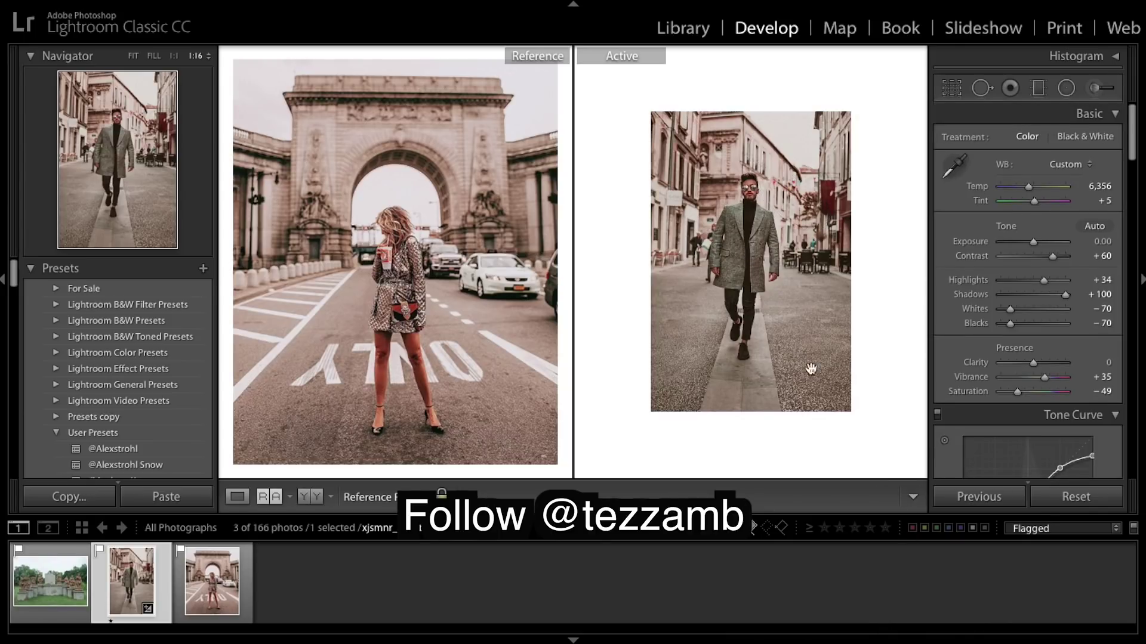
Examine the graded portrait at full fit size and compare it with its unedited version
{"action": "left_click", "coordinate": [784, 322]}
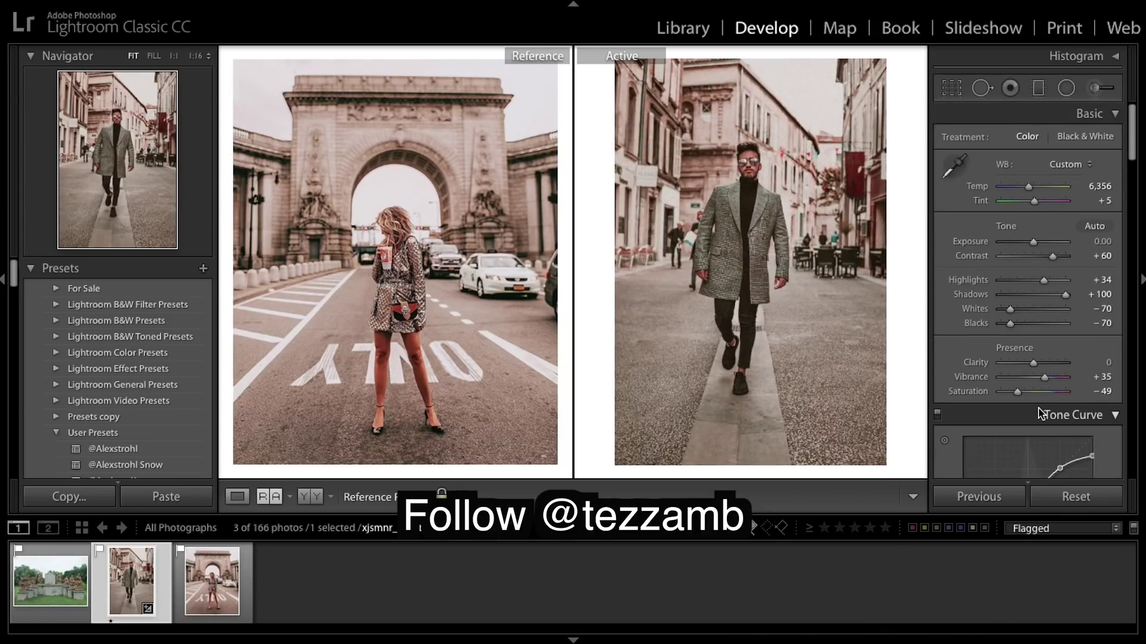
{"action": "scroll", "coordinate": [1092, 322], "scroll_direction": "down", "scroll_amount": 4}
{"action": "scroll", "coordinate": [1092, 320], "scroll_direction": "up", "scroll_amount": 4}
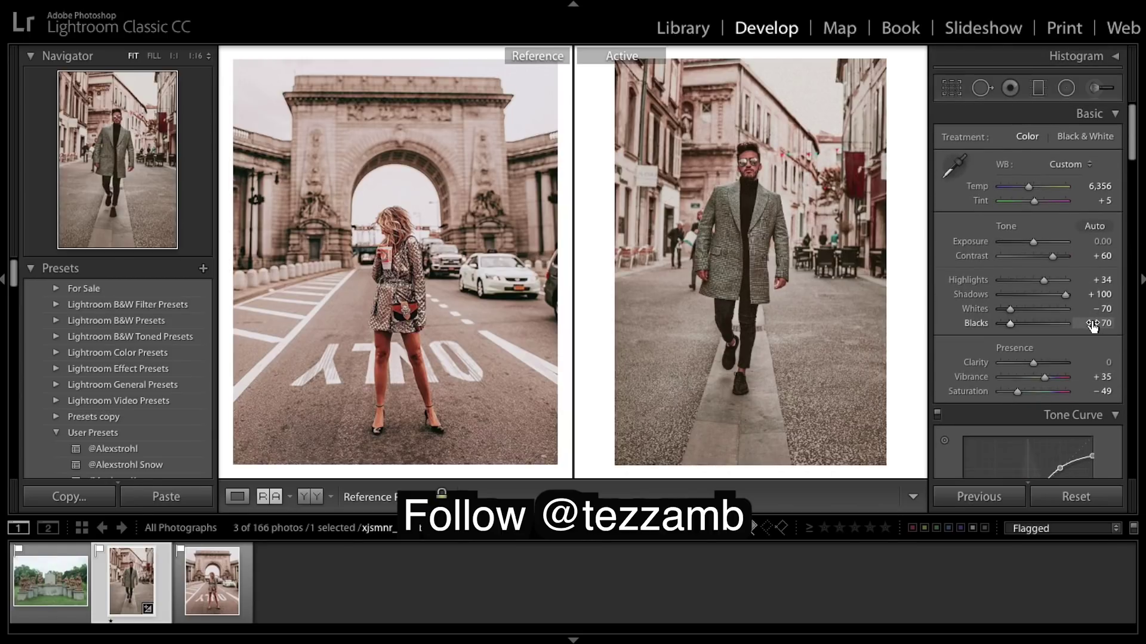
{"action": "key", "text": "backslash"}
{"action": "key", "text": "backslash"}
{"action": "key", "text": "backslash"}
{"action": "key", "text": "backslash"}
{"action": "key", "text": "ctrl+minus"}
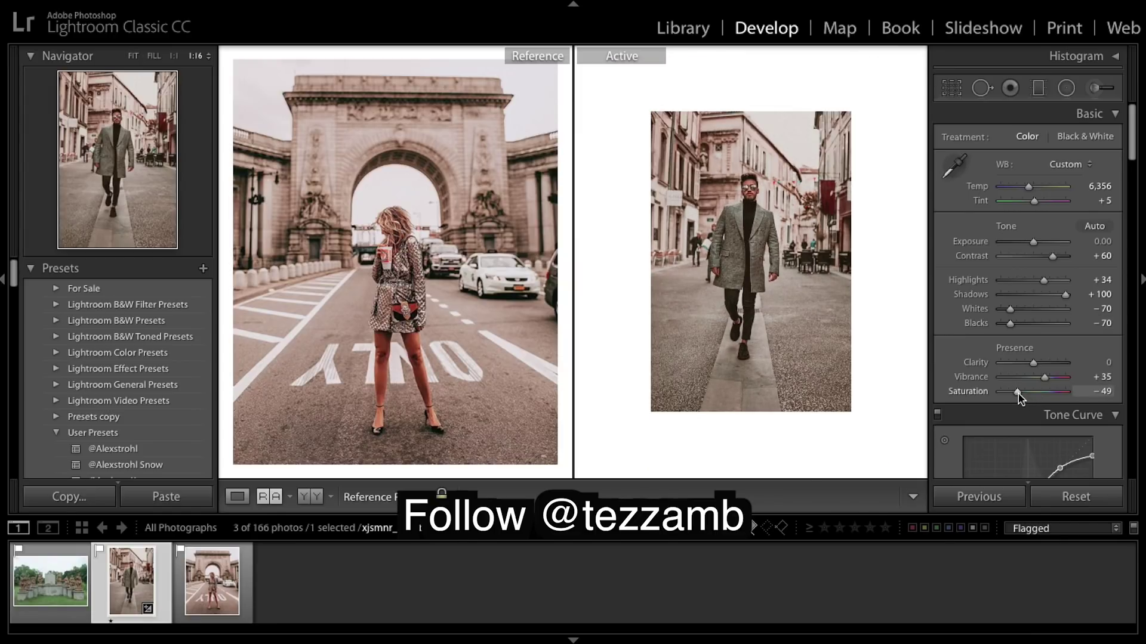
Lower the portrait's overall saturation to −55, checking the look against the unedited photo
{"action": "left_click_drag", "start_coordinate": [1018, 394], "coordinate": [1014, 394]}
{"action": "left_click", "coordinate": [808, 350]}
{"action": "key", "text": "backslash"}
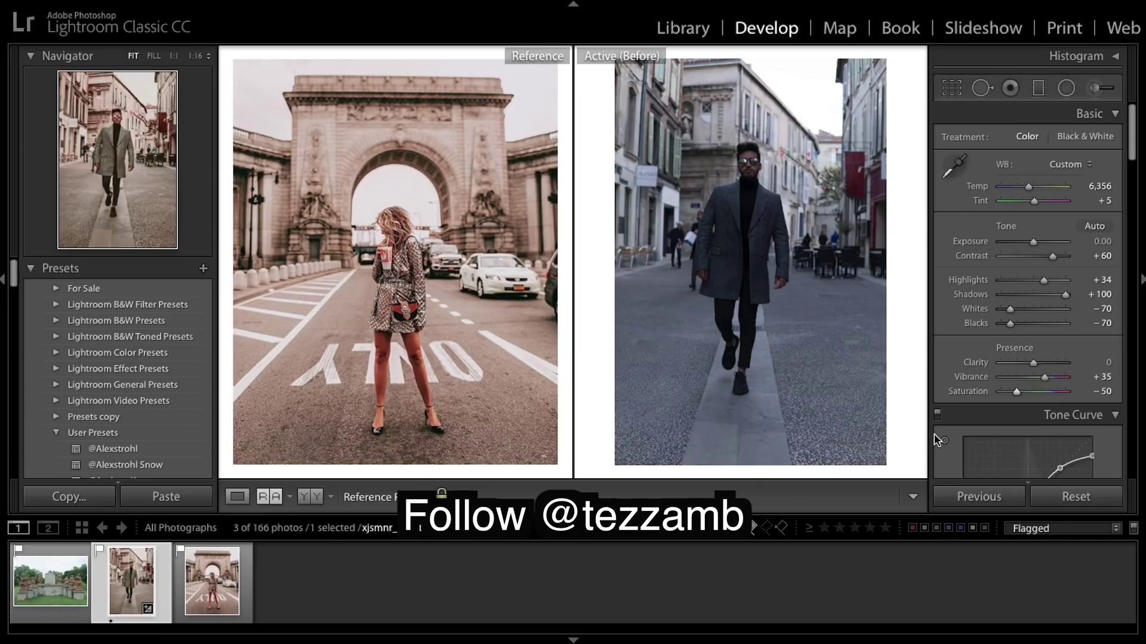
{"action": "key", "text": "backslash"}
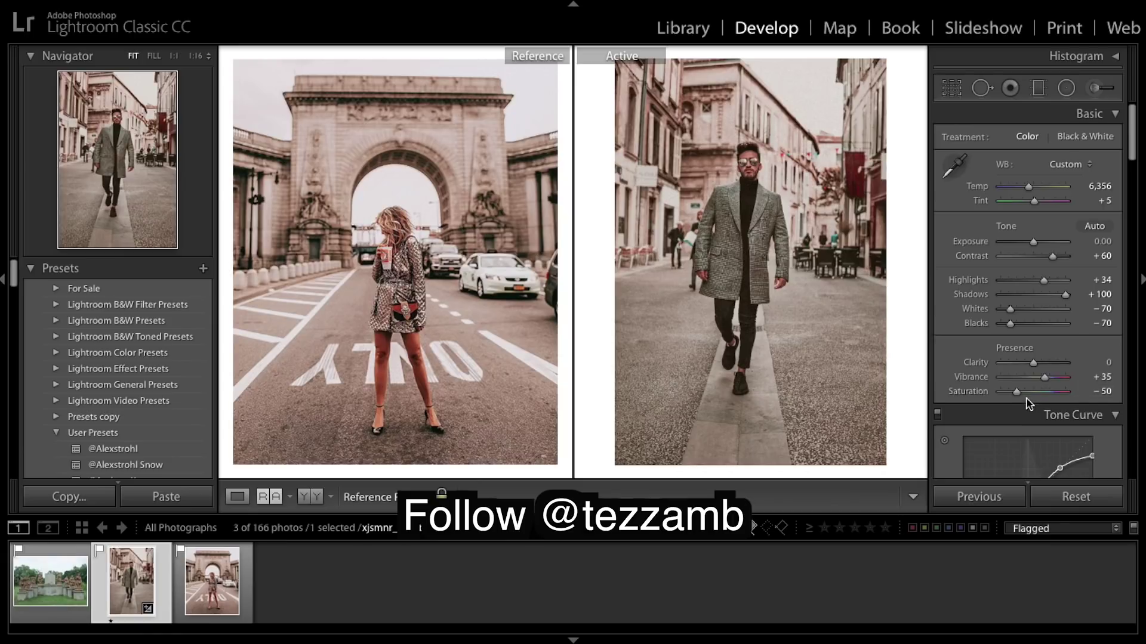
{"action": "left_click_drag", "start_coordinate": [1017, 395], "coordinate": [1014, 396]}
Compare the desaturated portrait before and after grading, in both the enlarged and reduced views
{"action": "left_click", "coordinate": [817, 303]}
{"action": "left_click", "coordinate": [758, 306]}
{"action": "key", "text": "backslash"}
{"action": "key", "text": "backslash"}
{"action": "left_click", "coordinate": [776, 329]}
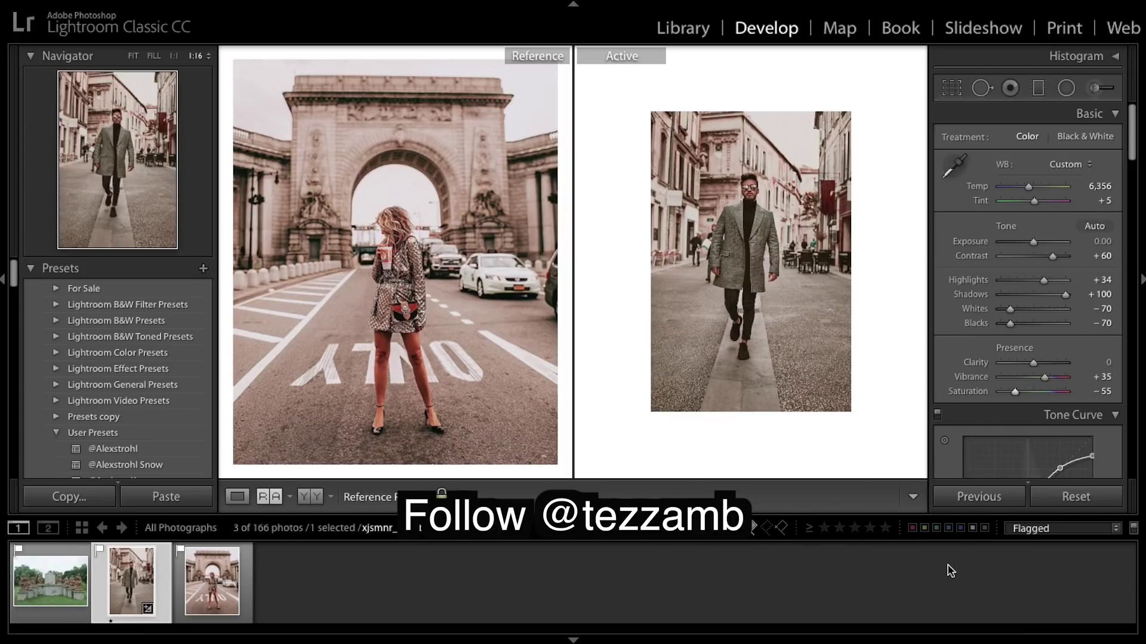
{"action": "key", "text": "backslash"}
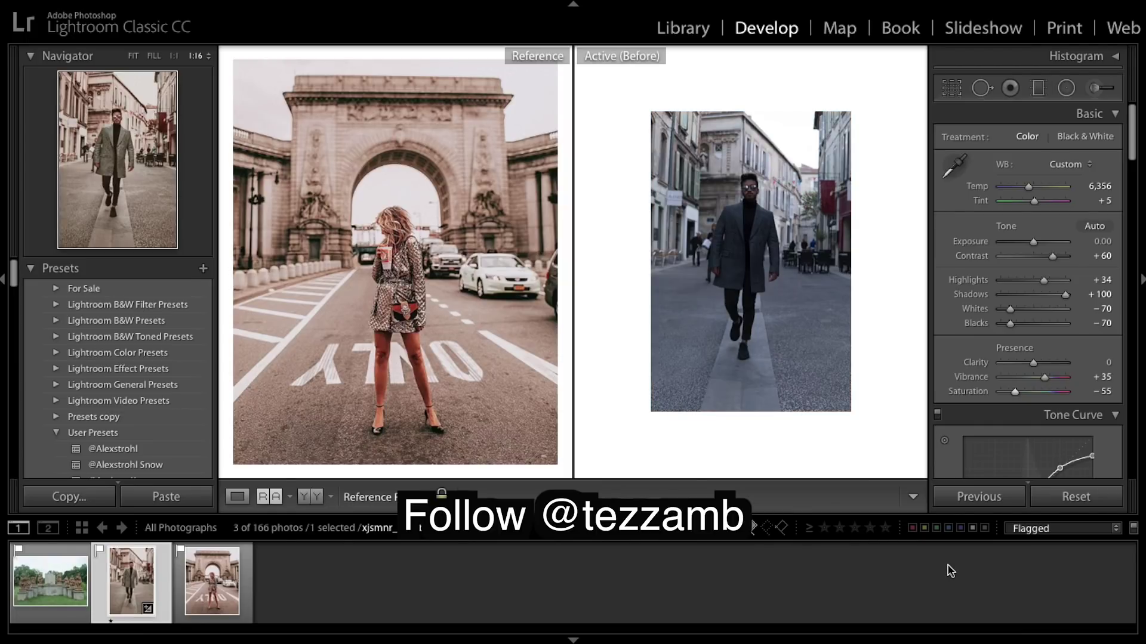
{"action": "key", "text": "backslash"}
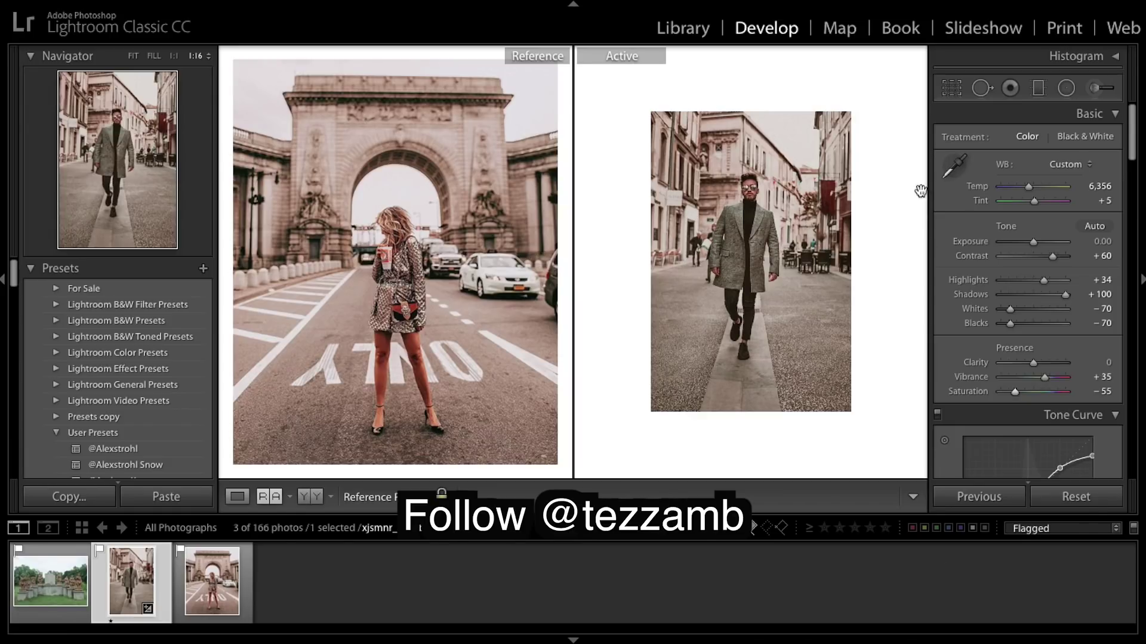
{"action": "left_click_drag", "start_coordinate": [1011, 310], "coordinate": [1004, 314]}
Save the grade as a develop preset named Gold V in User Presets, excluding Post-Crop Vignetting
{"action": "left_click", "coordinate": [204, 269]}
{"action": "key", "text": "BackSpace"}
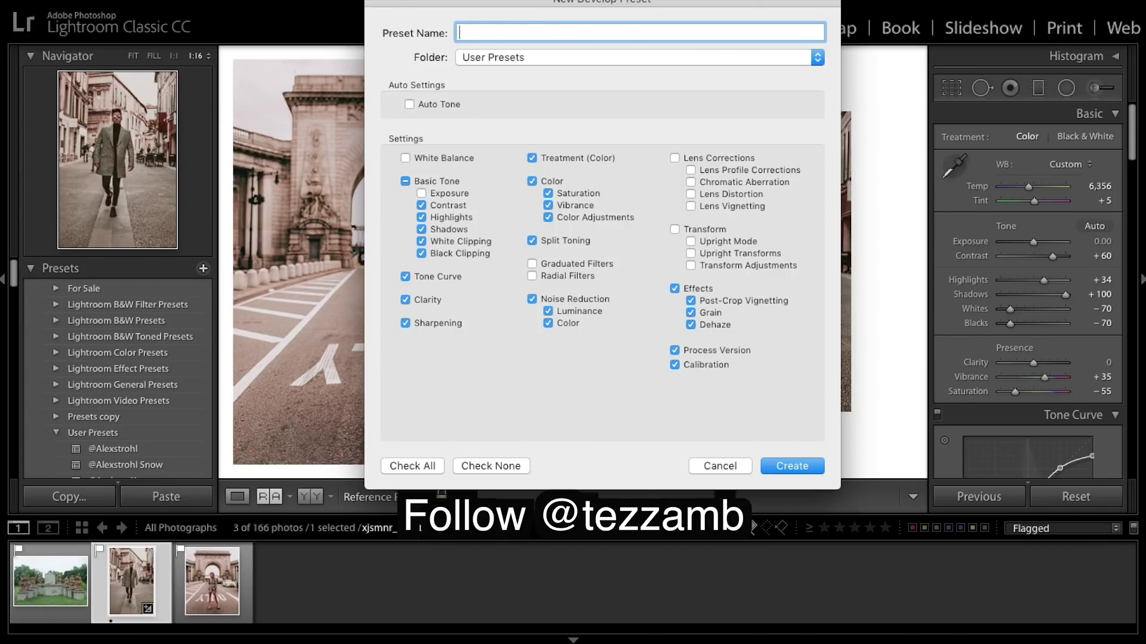
{"action": "type", "text": "Gold "}
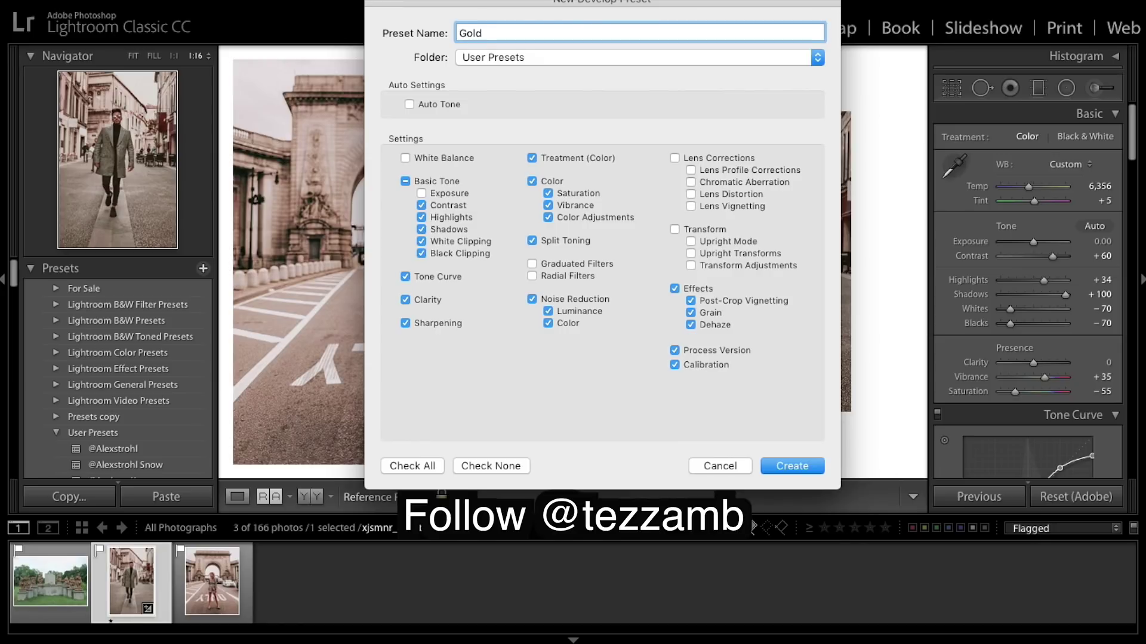
{"action": "type", "text": "V"}
{"action": "left_click", "coordinate": [690, 301]}
{"action": "left_click", "coordinate": [790, 472]}
Apply the Gold V preset to the statue garden photo and fine-tune it with highlights +100, contrast +47 and slightly lower exposure
{"action": "key", "text": "Left"}
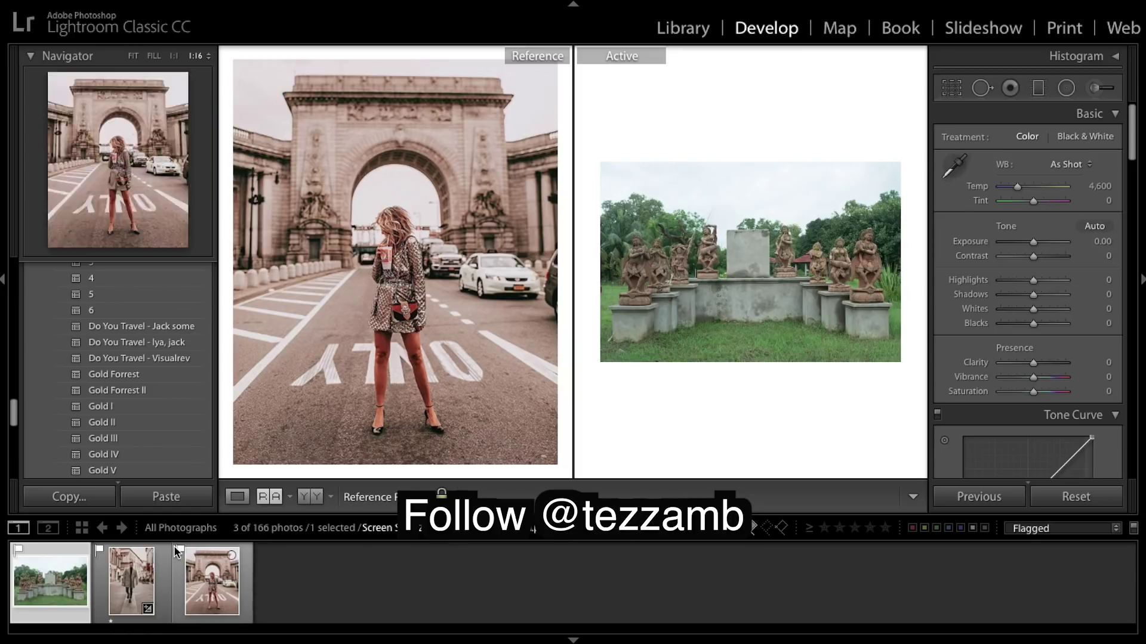
{"action": "left_click", "coordinate": [102, 471]}
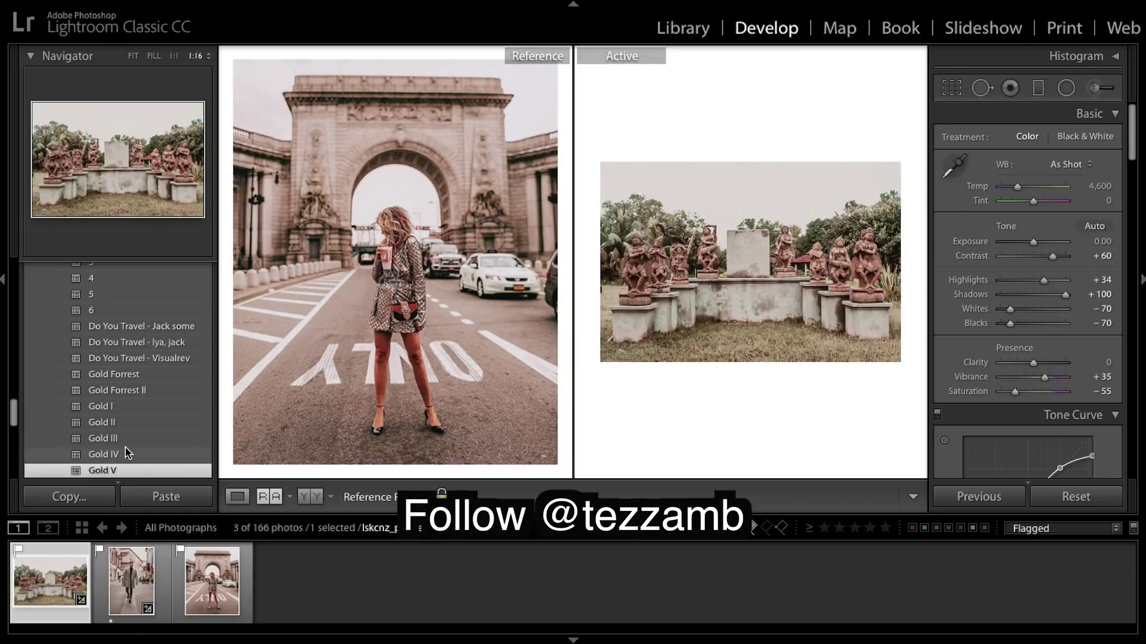
{"action": "left_click_drag", "start_coordinate": [1044, 281], "coordinate": [1072, 285]}
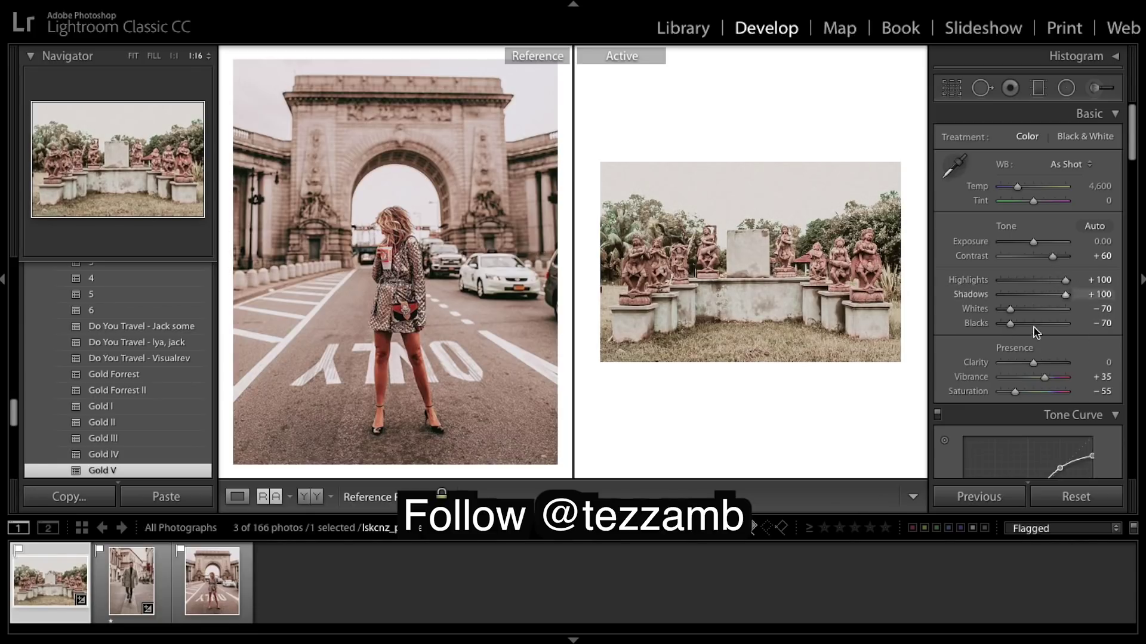
{"action": "left_click_drag", "start_coordinate": [1052, 259], "coordinate": [1049, 259]}
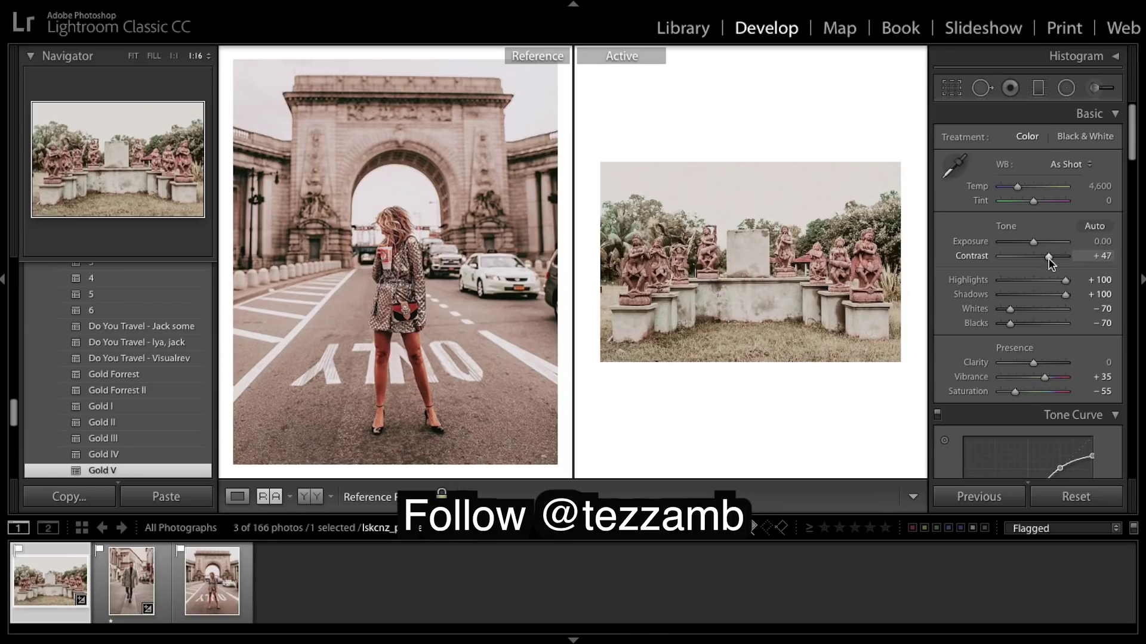
{"action": "left_click_drag", "start_coordinate": [1034, 243], "coordinate": [1032, 247]}
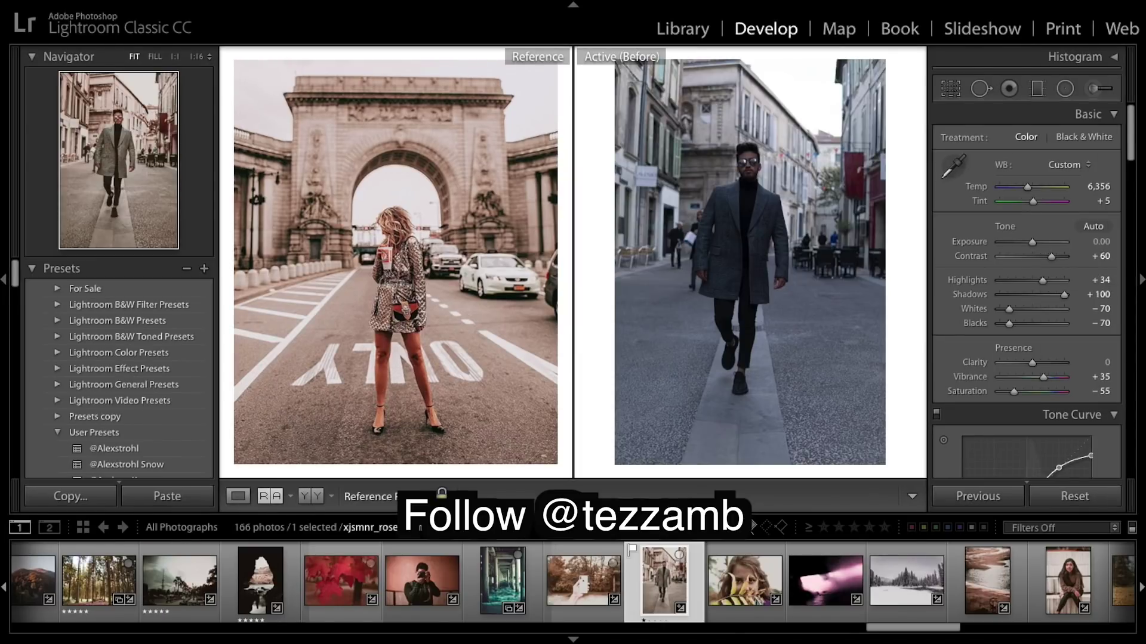
Switch the man's portrait from its unedited view back to the graded version
{"action": "key", "text": "backslash"}
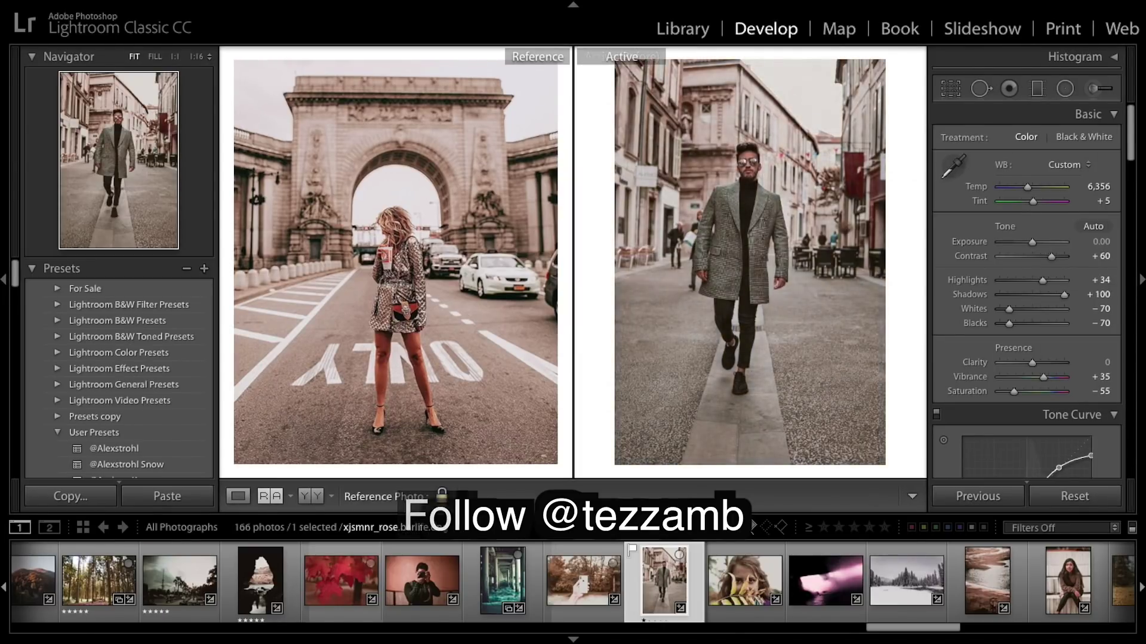